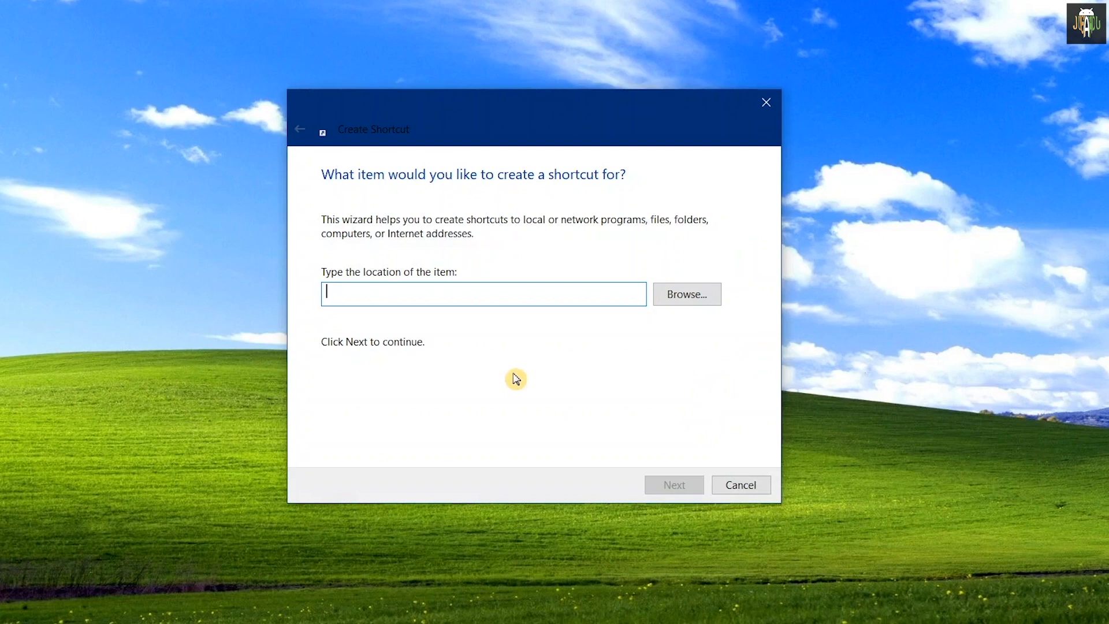
Create a desktop shortcut to %windir%\System32\SlideToShutDown.exe under the name SlideToShutDown and launch it
{"action": "type", "text": "%windir%\\System32\\SlideToShutDown.exe"}
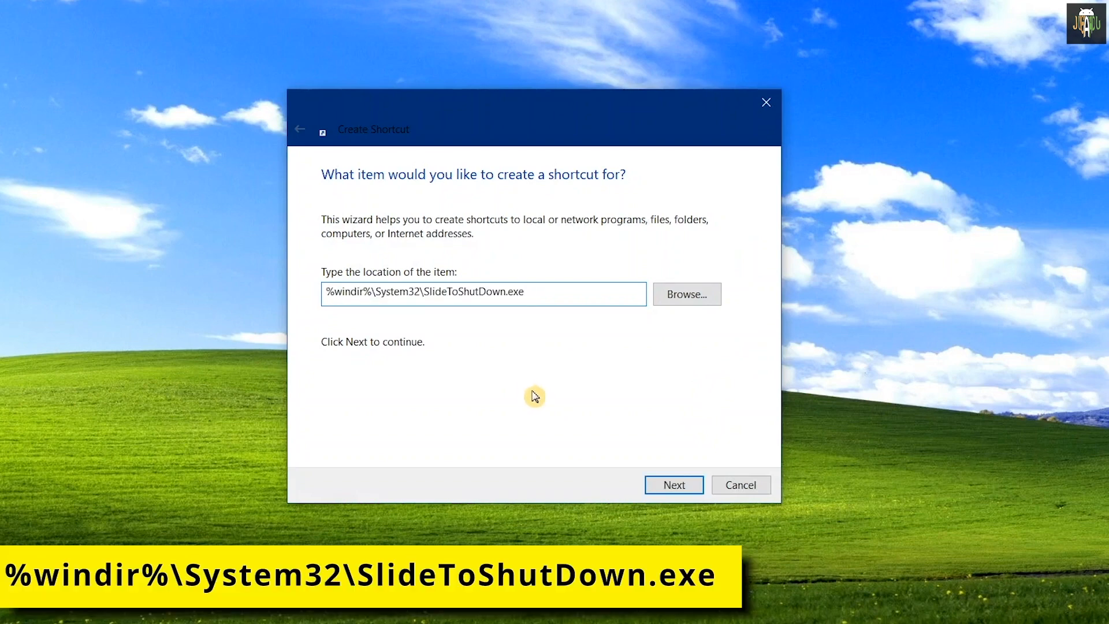
{"action": "left_click", "coordinate": [665, 485]}
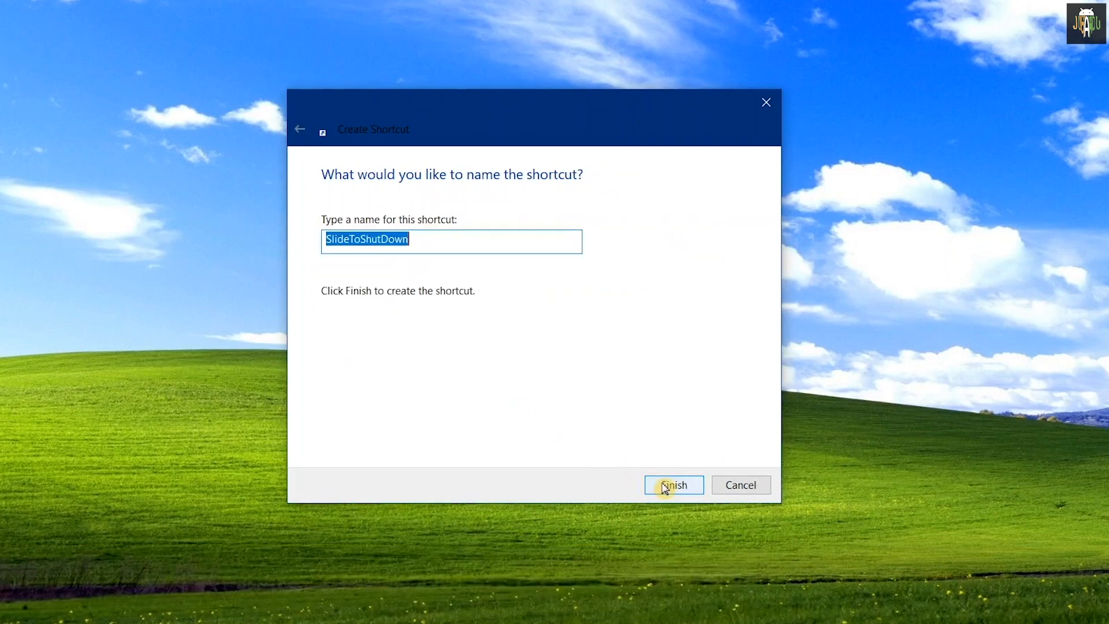
{"action": "left_click", "coordinate": [674, 486]}
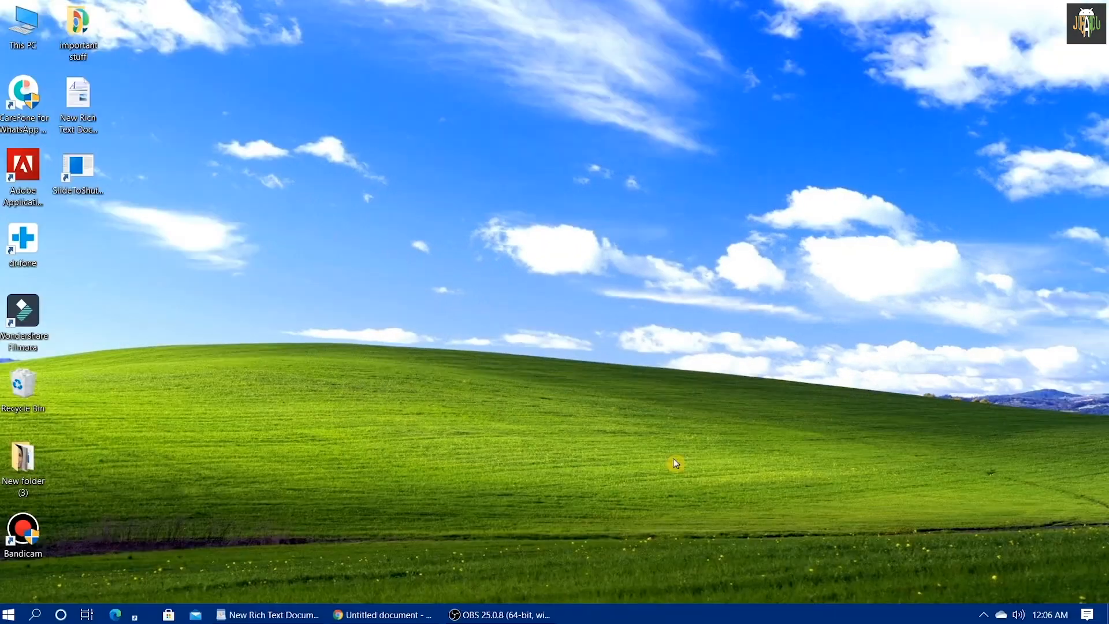
{"action": "double_click", "coordinate": [81, 171]}
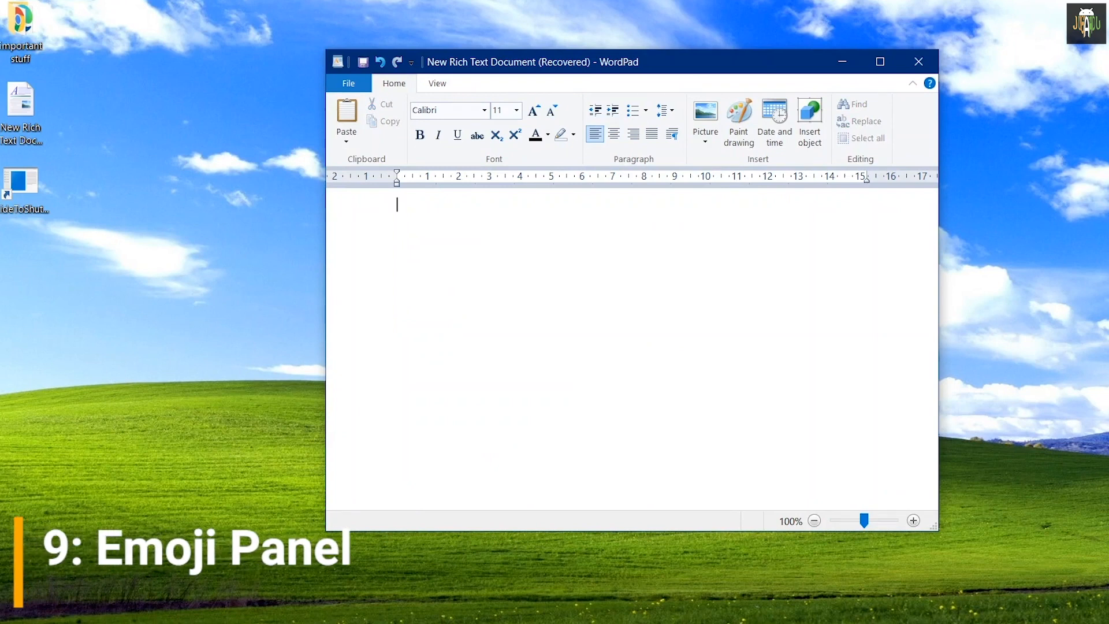
Write "if you want emoji, then click on here ....." in the document and insert the laughing, smiling, sunglasses and crying emojis below it
{"action": "type", "text": "if"}
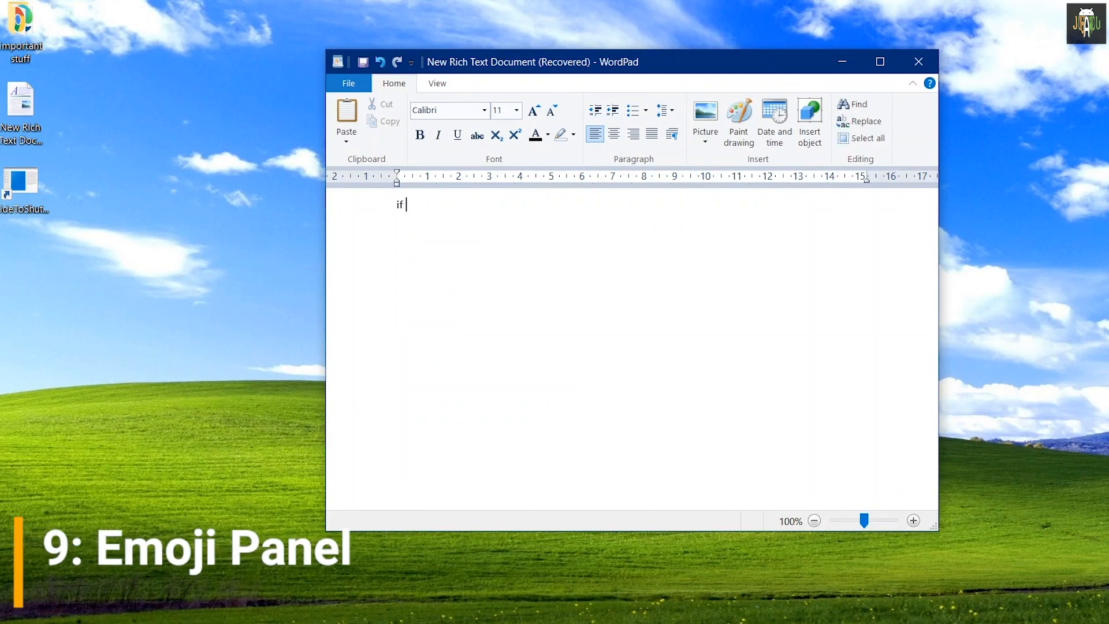
{"action": "type", "text": " you want emoji, then click on here ....."}
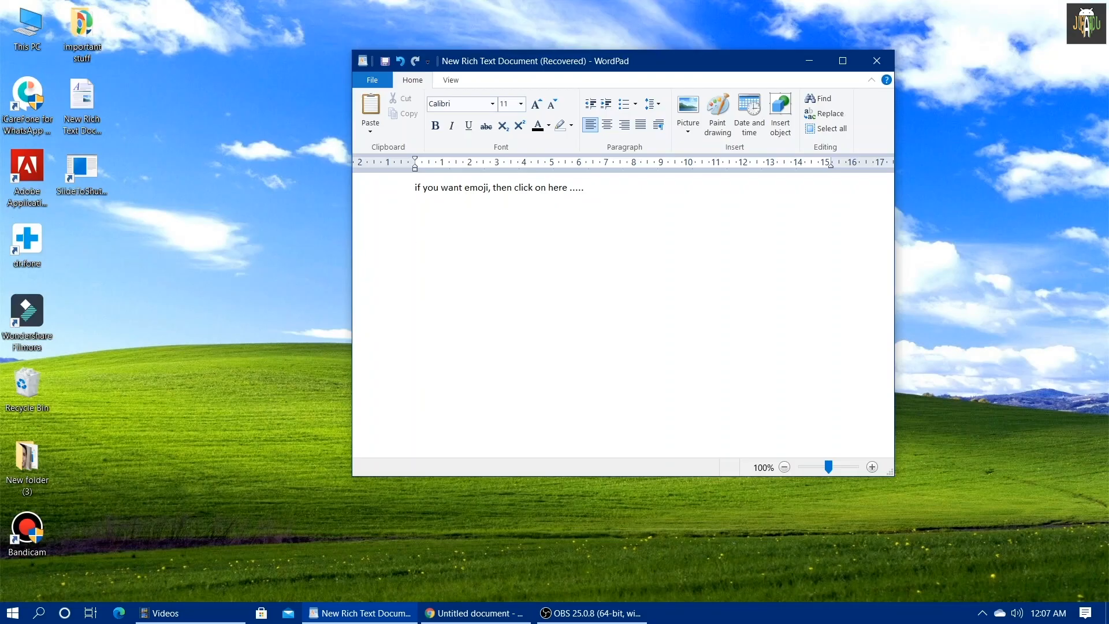
{"action": "key", "text": "super+period"}
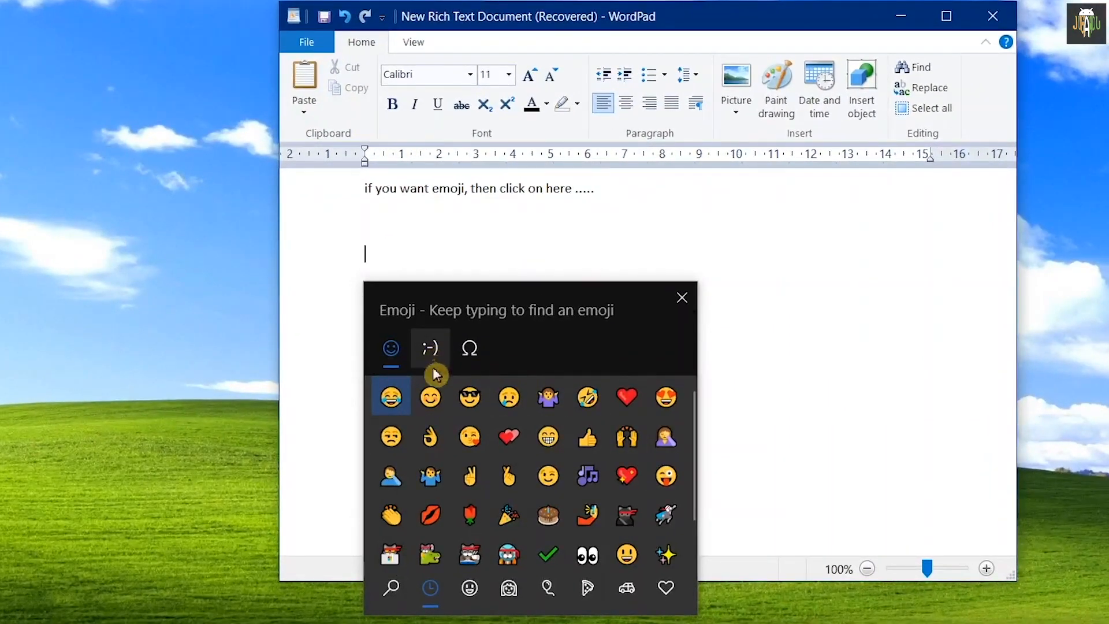
{"action": "left_click", "coordinate": [391, 397]}
{"action": "left_click", "coordinate": [430, 397]}
{"action": "left_click", "coordinate": [470, 397]}
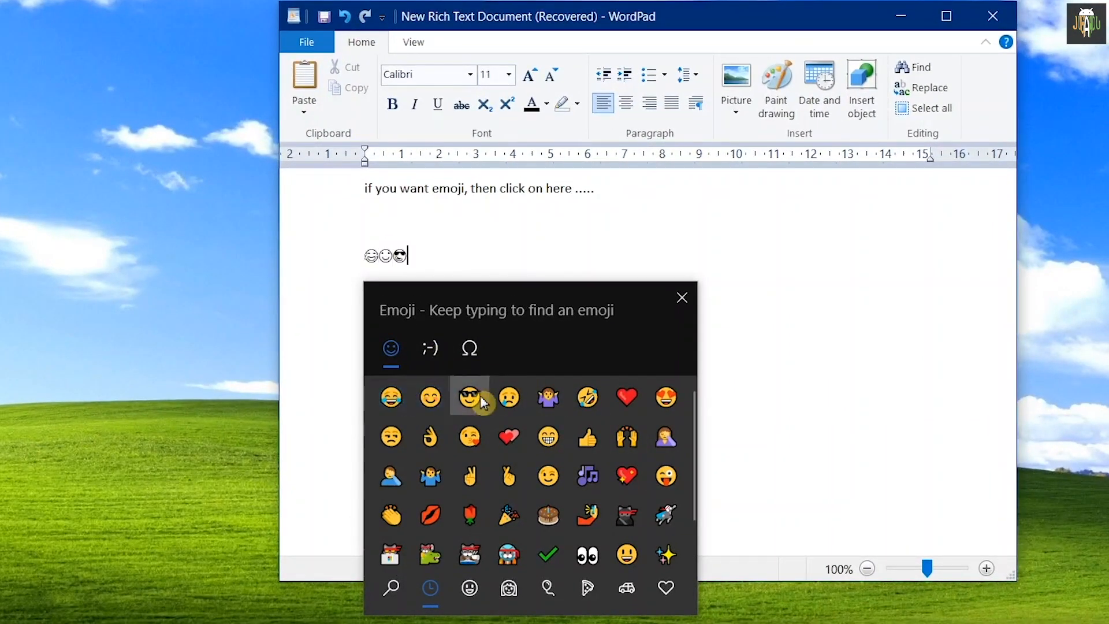
{"action": "left_click", "coordinate": [509, 397]}
Add the kaomoji (^///^) and the characters >[ after the emojis, with the kaomoji (●'◡'●) on a lower line
{"action": "left_click", "coordinate": [427, 348]}
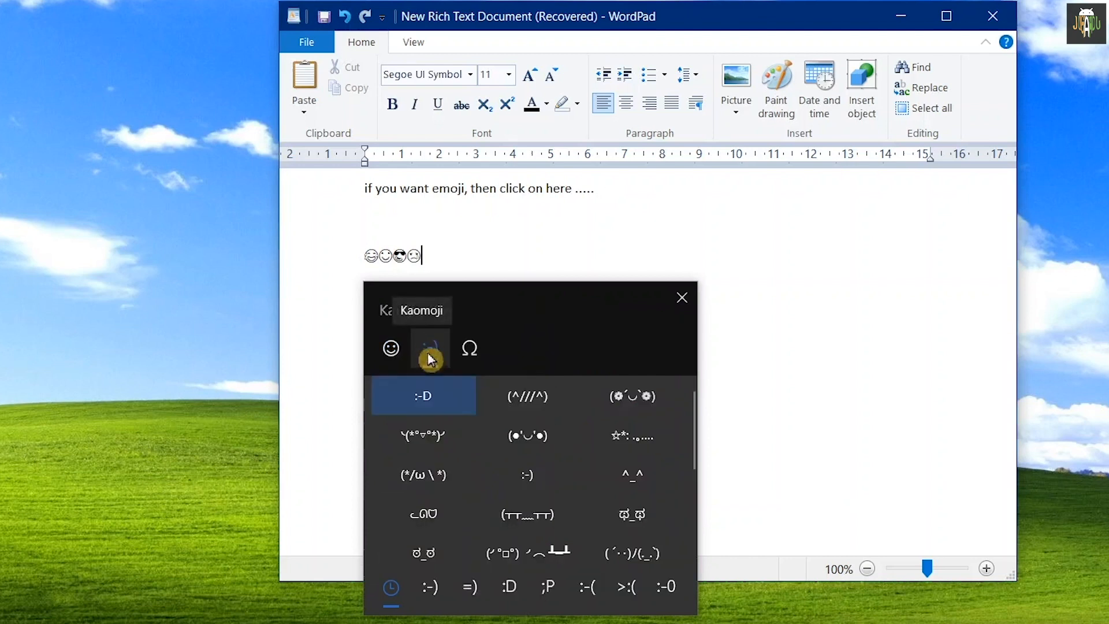
{"action": "left_click", "coordinate": [520, 397]}
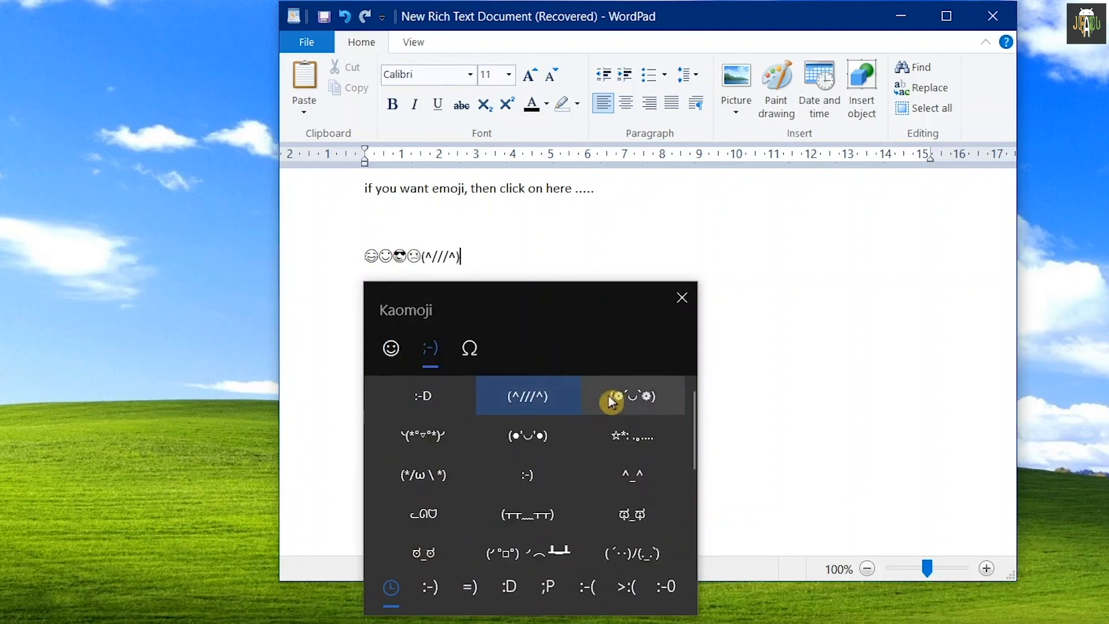
{"action": "type", "text": ">["}
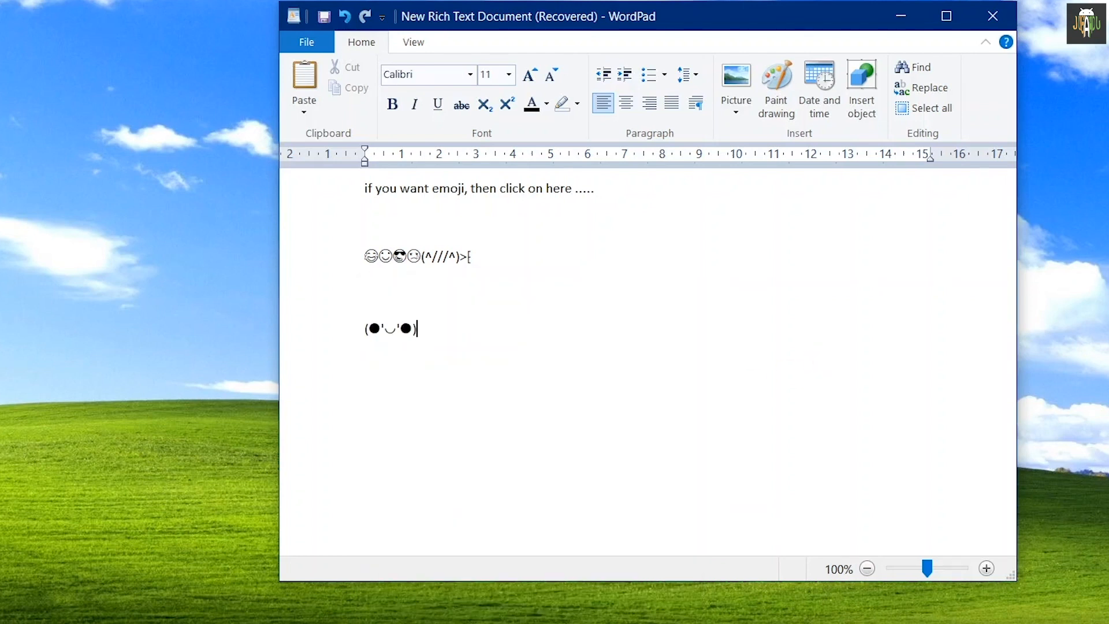
{"action": "key", "text": "shift+Home"}
{"action": "key", "text": "Right"}
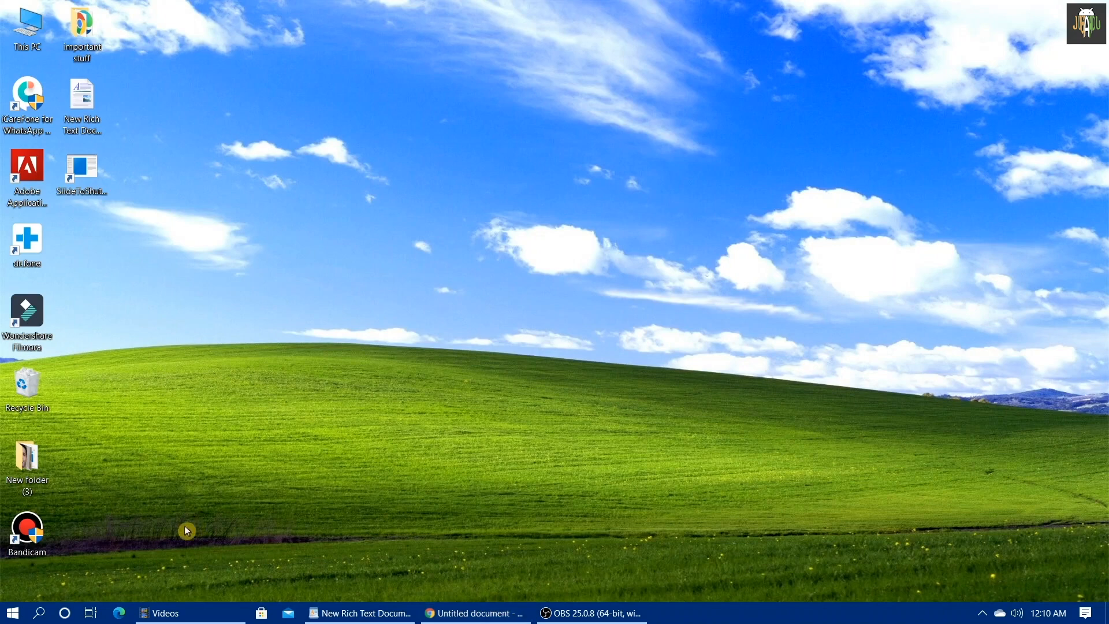
{"action": "left_click", "coordinate": [38, 614]}
{"action": "type", "text": "chrome"}
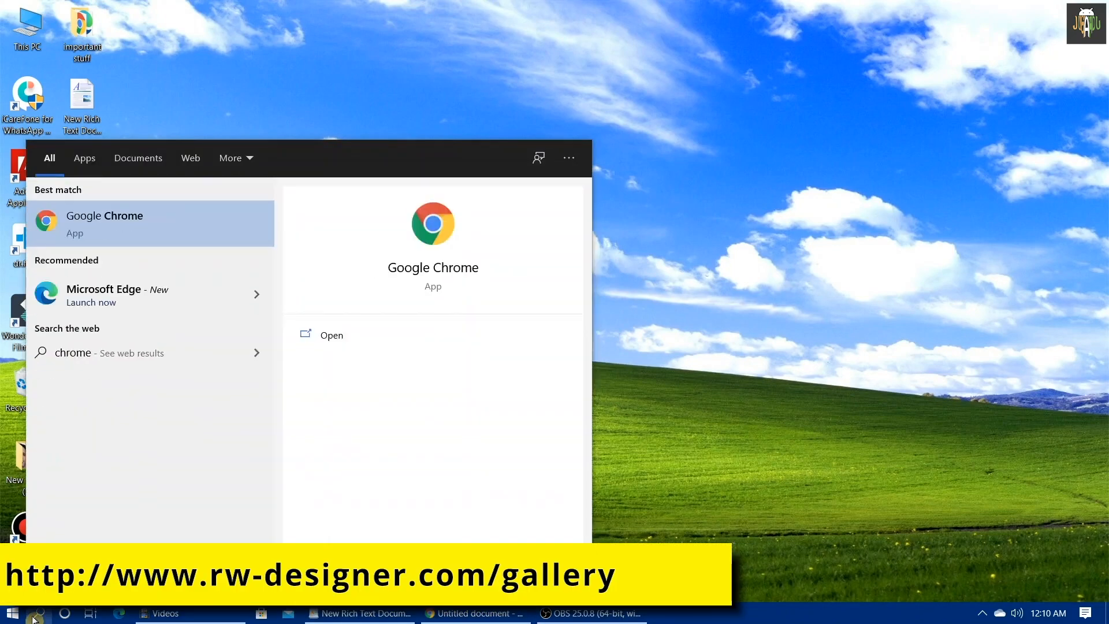
{"action": "key", "text": "Return"}
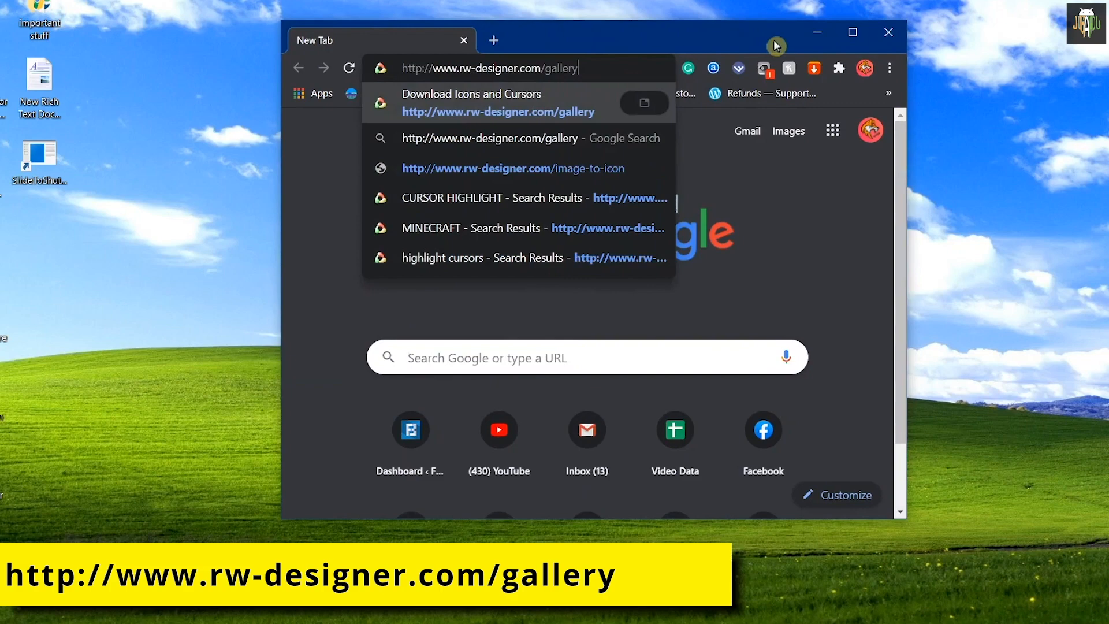
{"action": "key", "text": "Return"}
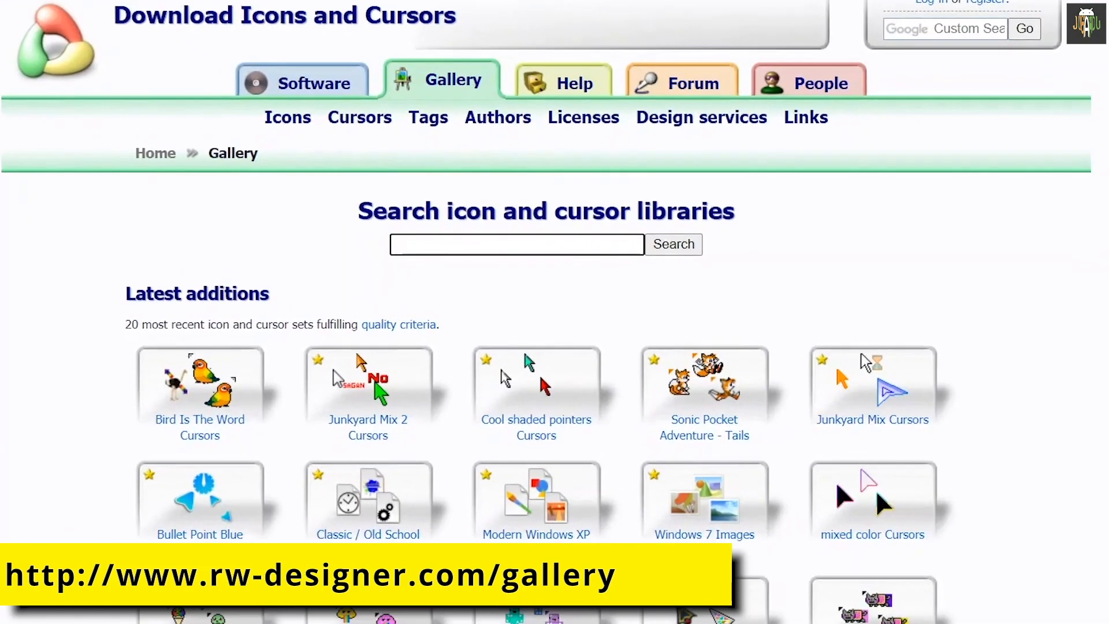
Search the icon and cursor libraries for "highlight cursor" and look through the matching cursors
{"action": "type", "text": "highl"}
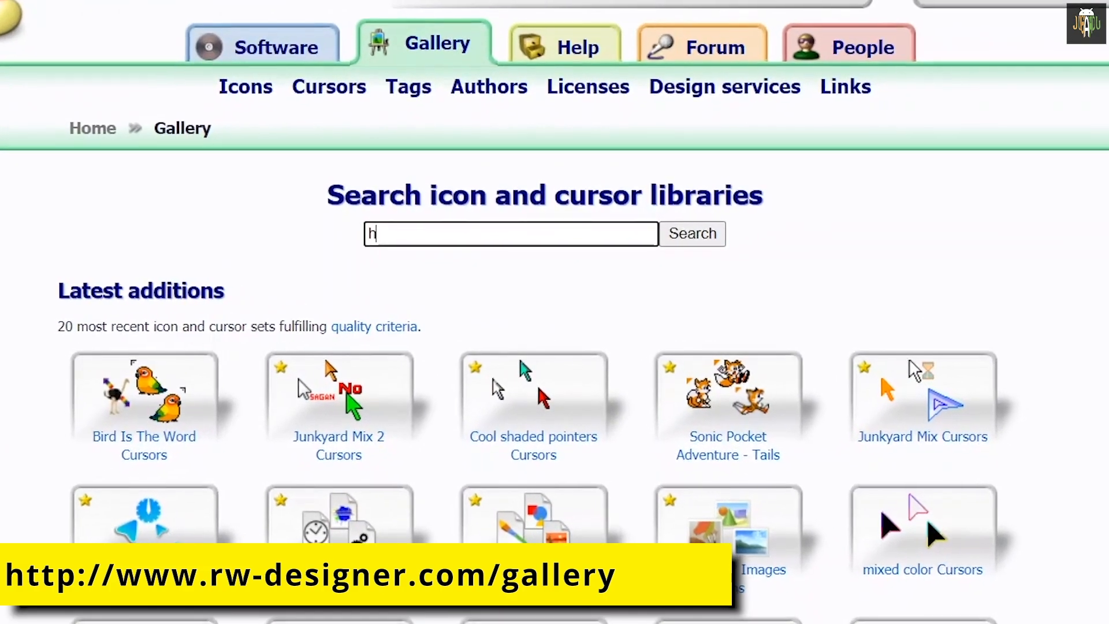
{"action": "type", "text": "ight cursor"}
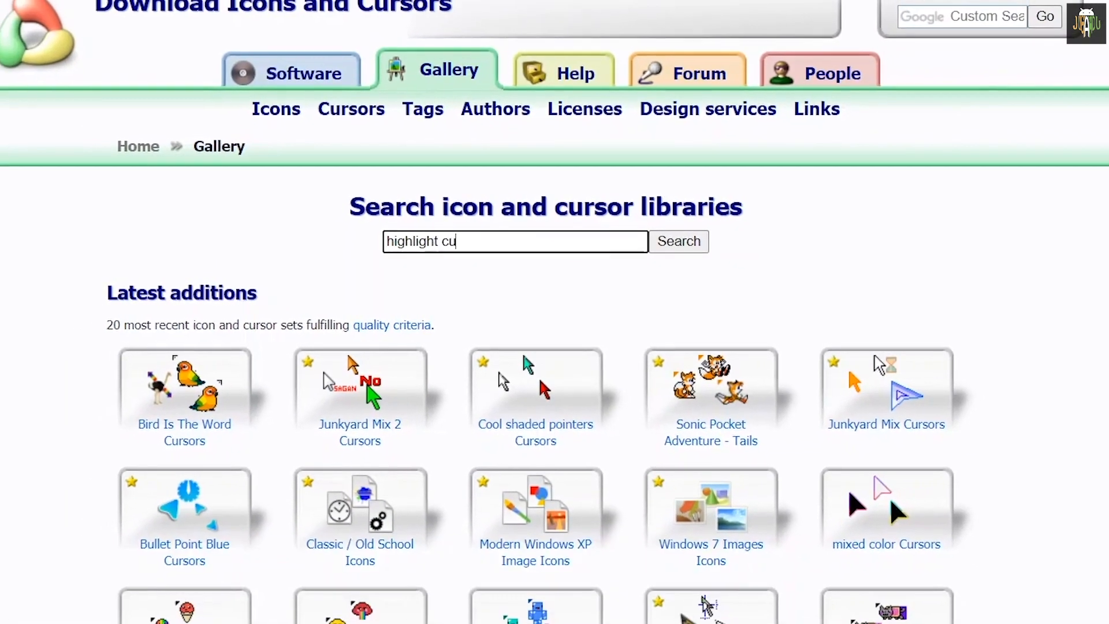
{"action": "key", "text": "Return"}
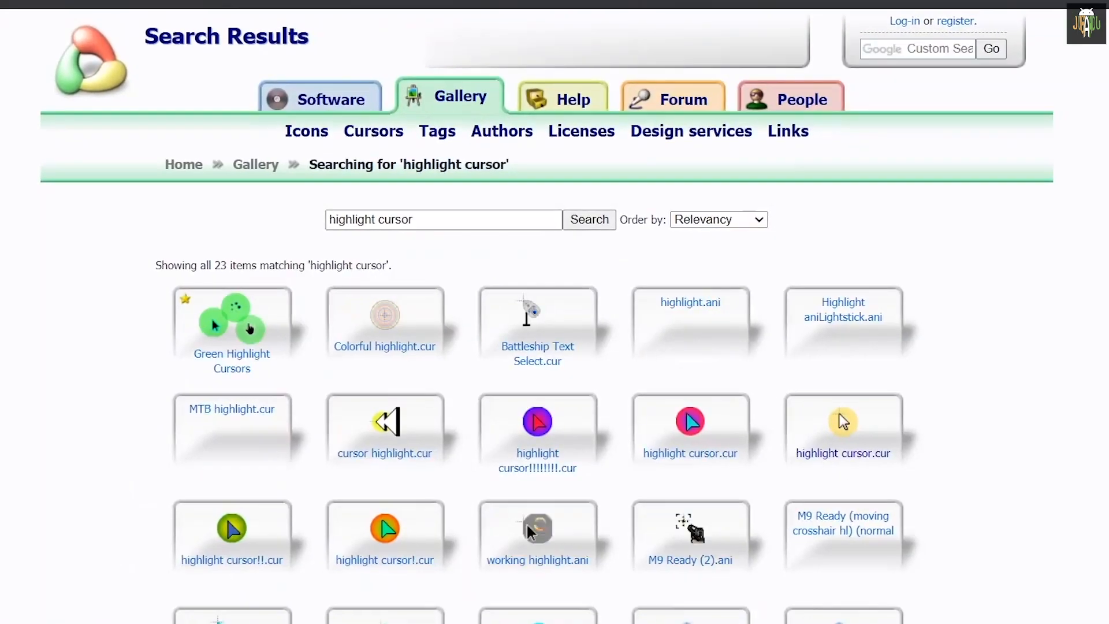
{"action": "scroll", "coordinate": [508, 364], "scroll_direction": "down", "scroll_amount": 2}
{"action": "scroll", "coordinate": [823, 262], "scroll_direction": "down", "scroll_amount": 3}
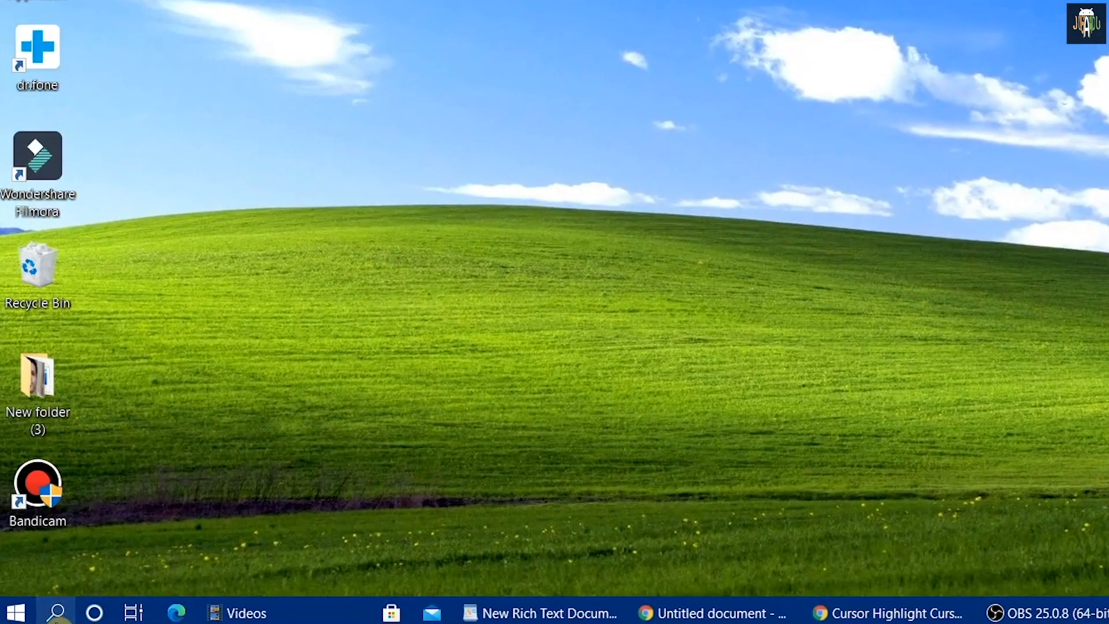
Open the Windows mouse settings and bring up the pointer scheme options in Mouse Properties
{"action": "left_click", "coordinate": [49, 615]}
{"action": "type", "text": "mouse"}
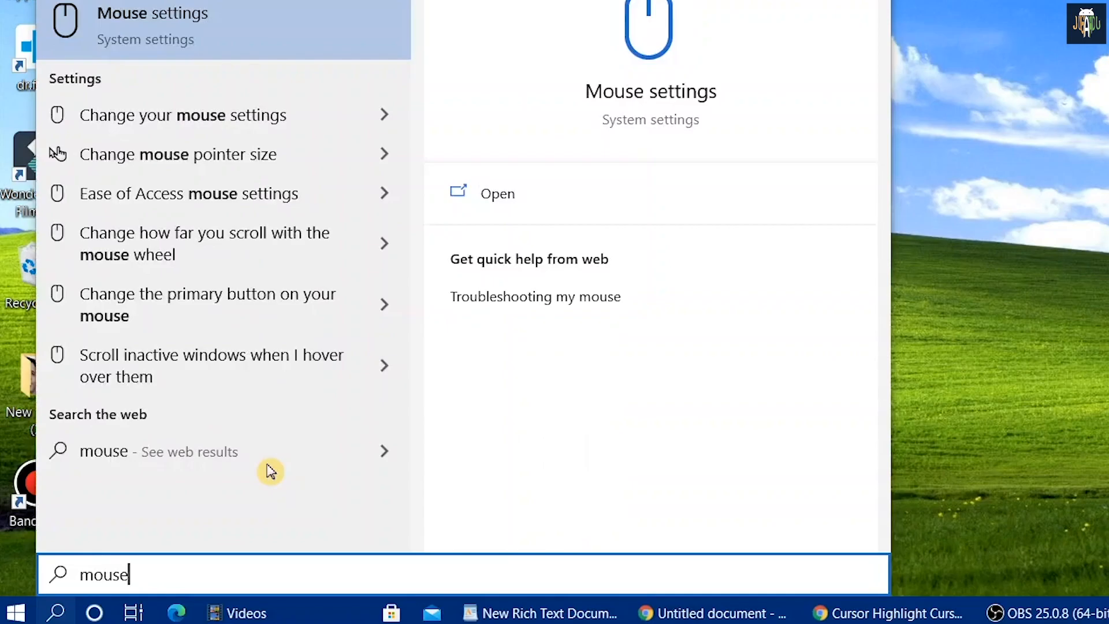
{"action": "key", "text": "Return"}
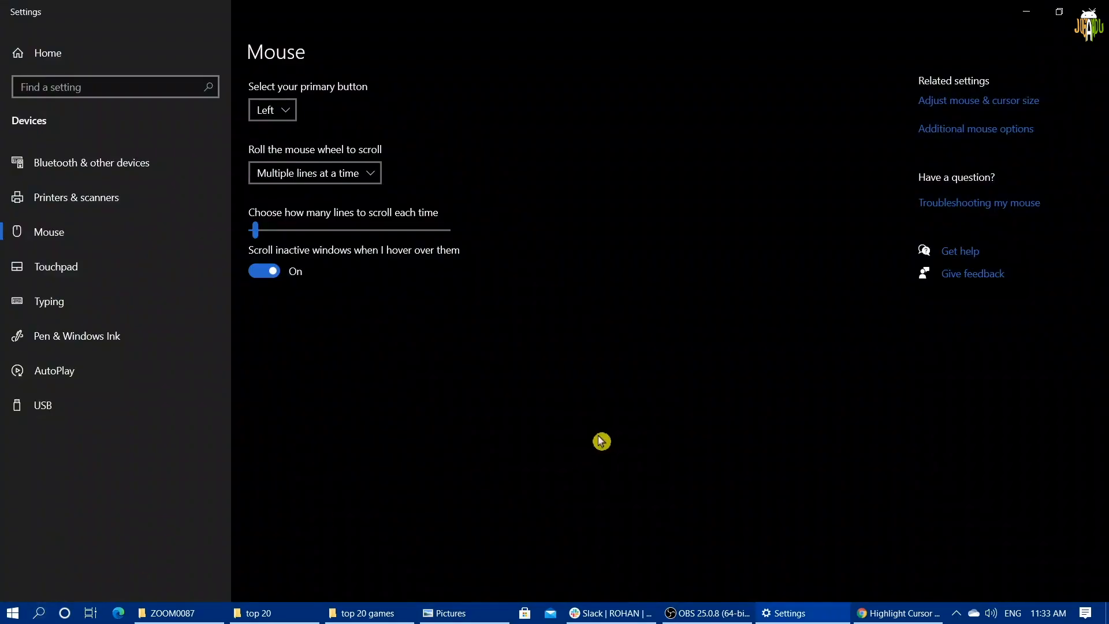
{"action": "left_click", "coordinate": [980, 133]}
{"action": "left_click", "coordinate": [450, 103]}
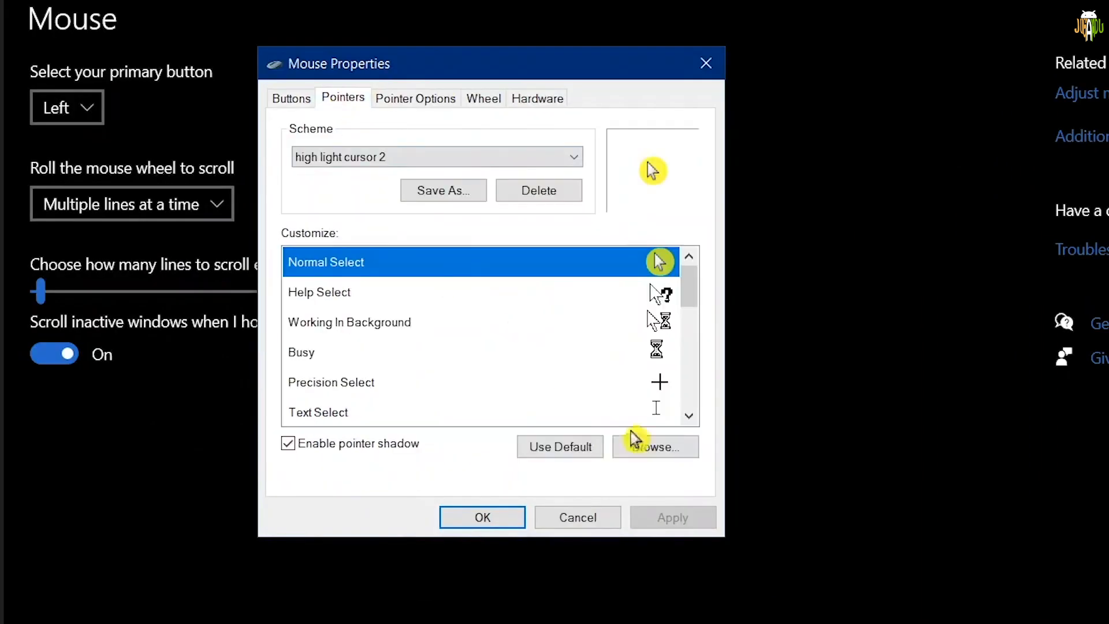
Assign the pink highlight cursor to Normal Select, save the scheme as "highlight cursor 3" and apply it
{"action": "left_click", "coordinate": [641, 325]}
{"action": "left_click", "coordinate": [557, 181]}
{"action": "double_click", "coordinate": [505, 214]}
{"action": "left_click", "coordinate": [448, 191]}
{"action": "type", "text": "highlight cursor 3"}
{"action": "left_click", "coordinate": [745, 308]}
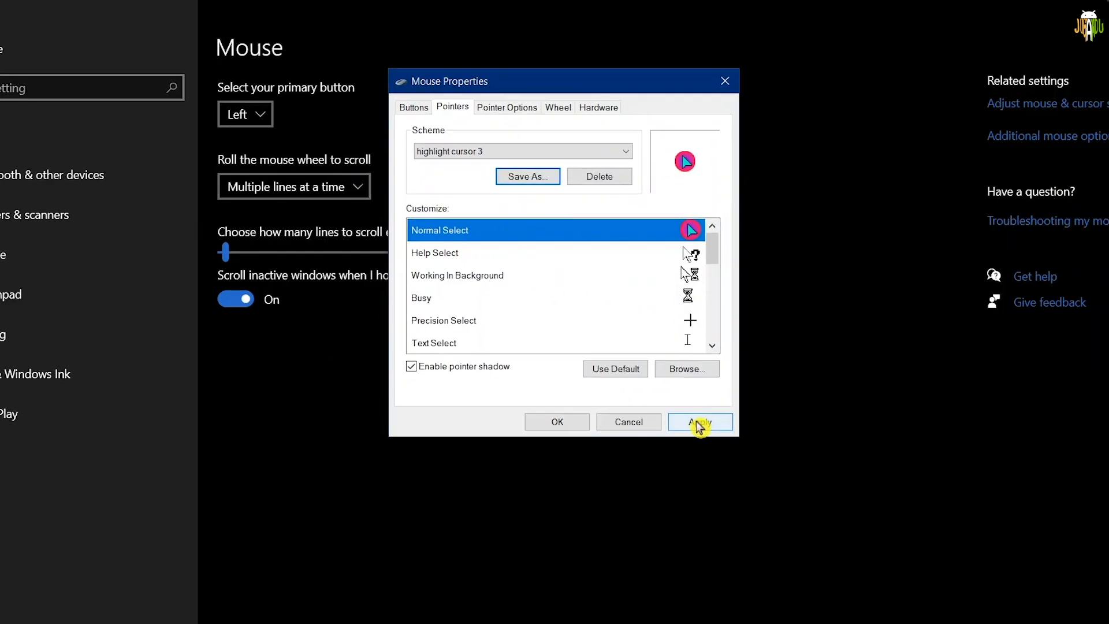
{"action": "left_click", "coordinate": [558, 424]}
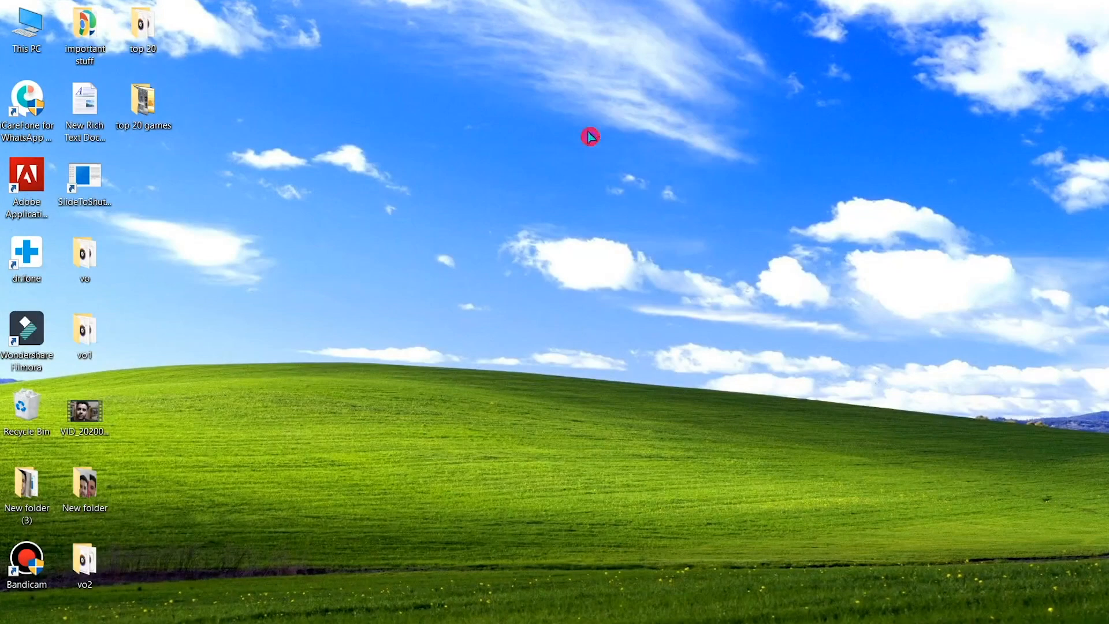
{"action": "right_click", "coordinate": [558, 224]}
{"action": "left_click", "coordinate": [601, 269]}
{"action": "right_click", "coordinate": [478, 210]}
{"action": "left_click", "coordinate": [520, 252]}
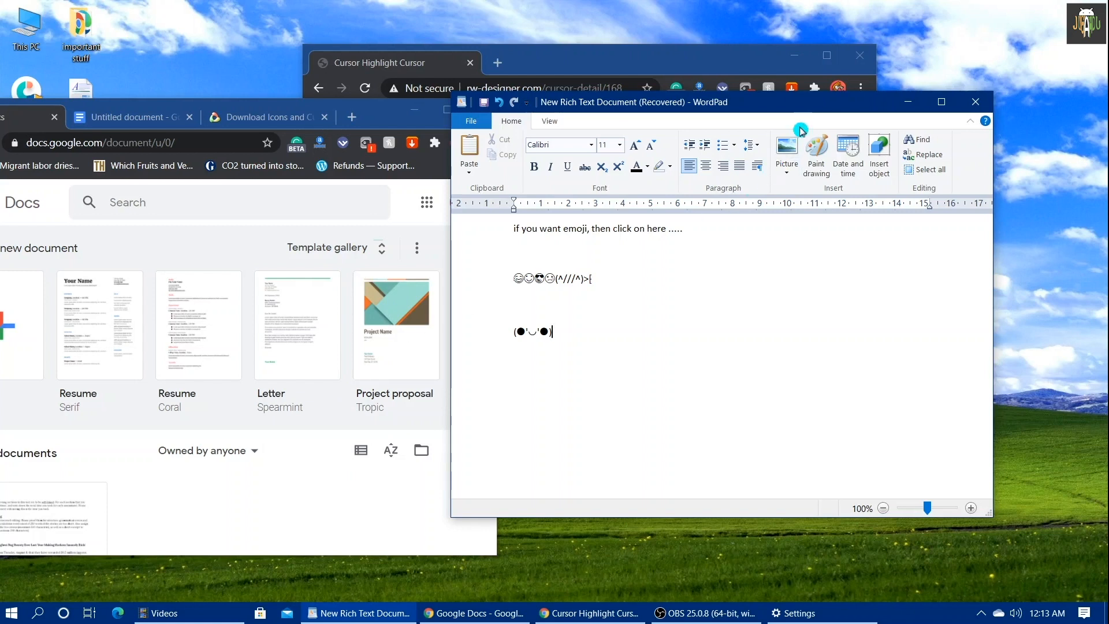
Shake the WordPad window to minimize all the other open windows
{"action": "left_click_drag", "start_coordinate": [771, 110], "coordinate": [639, 117]}
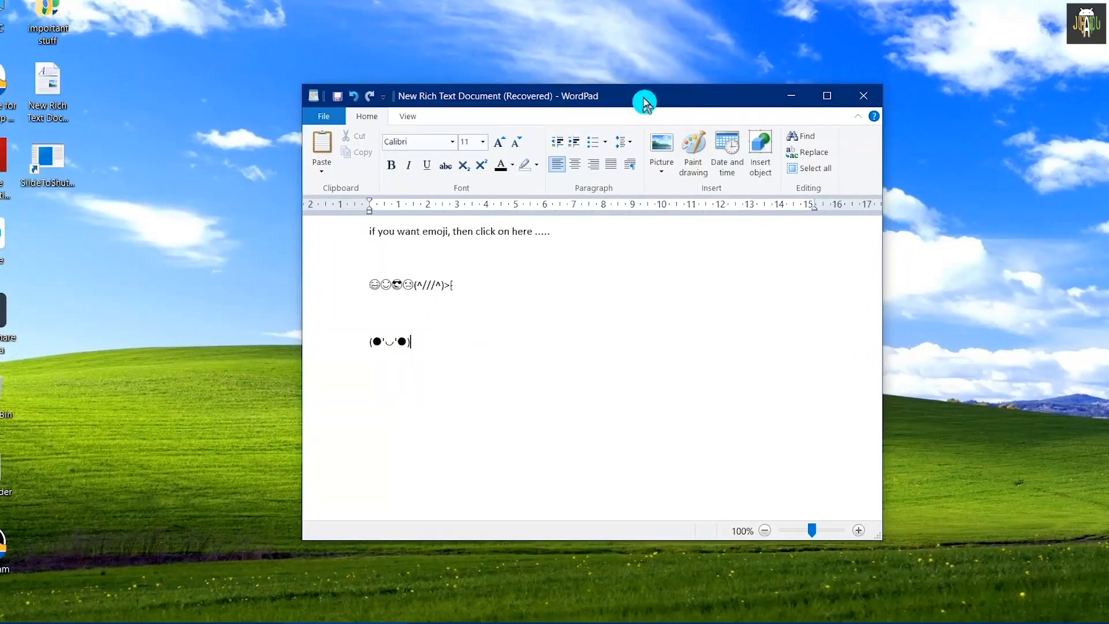
{"action": "left_click_drag", "start_coordinate": [644, 102], "coordinate": [558, 75]}
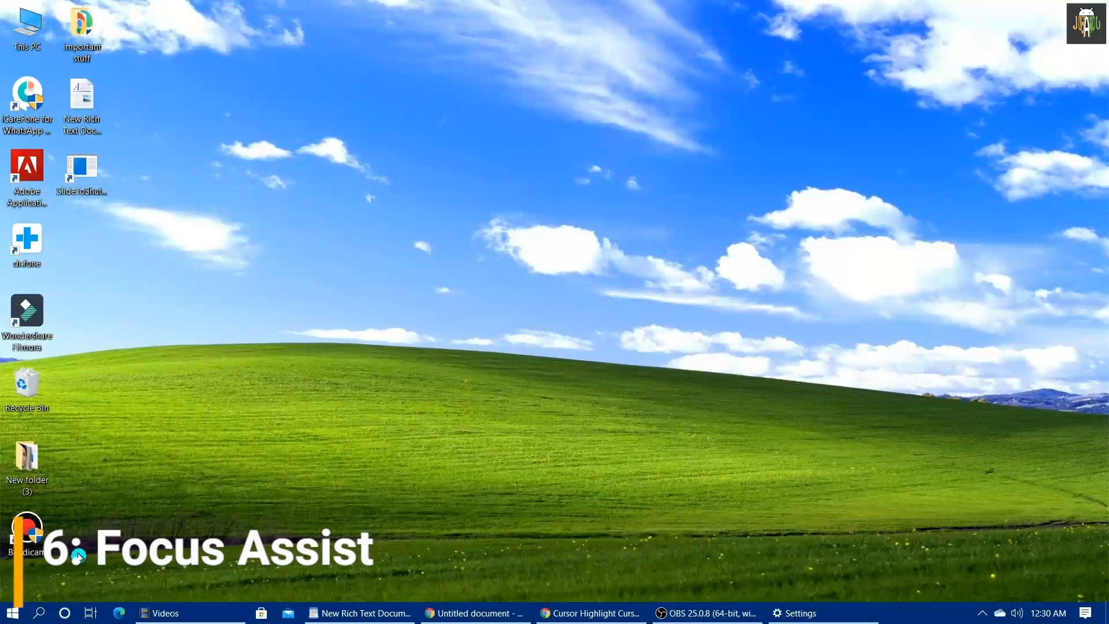
Open the Notifications & actions settings and switch notifications from apps and other senders off and back on
{"action": "left_click", "coordinate": [11, 614]}
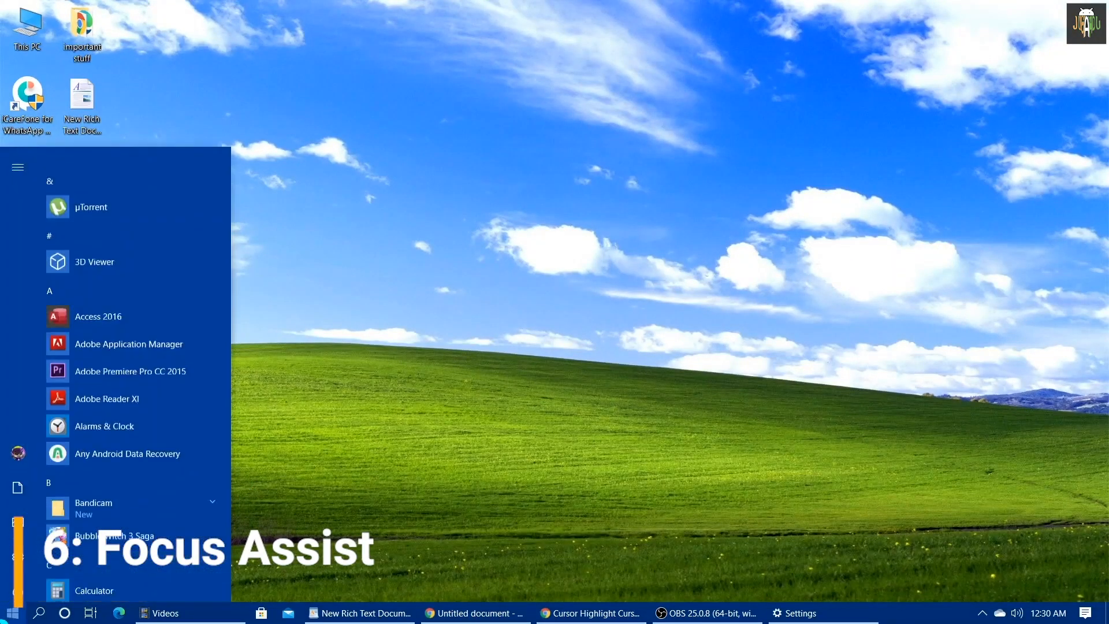
{"action": "left_click", "coordinate": [454, 371]}
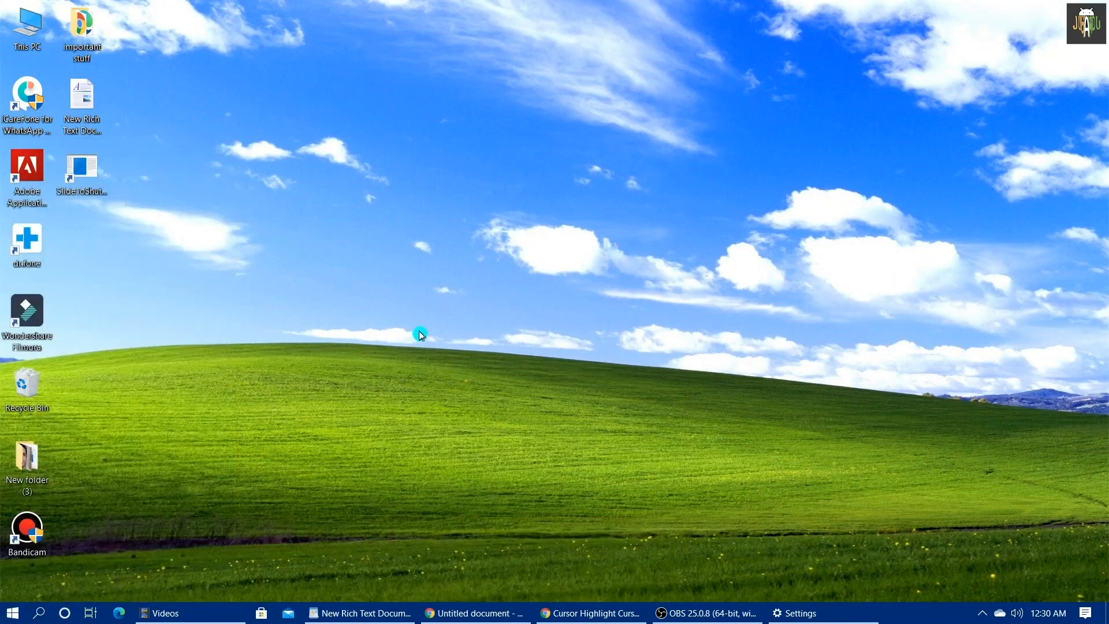
{"action": "left_click", "coordinate": [11, 614]}
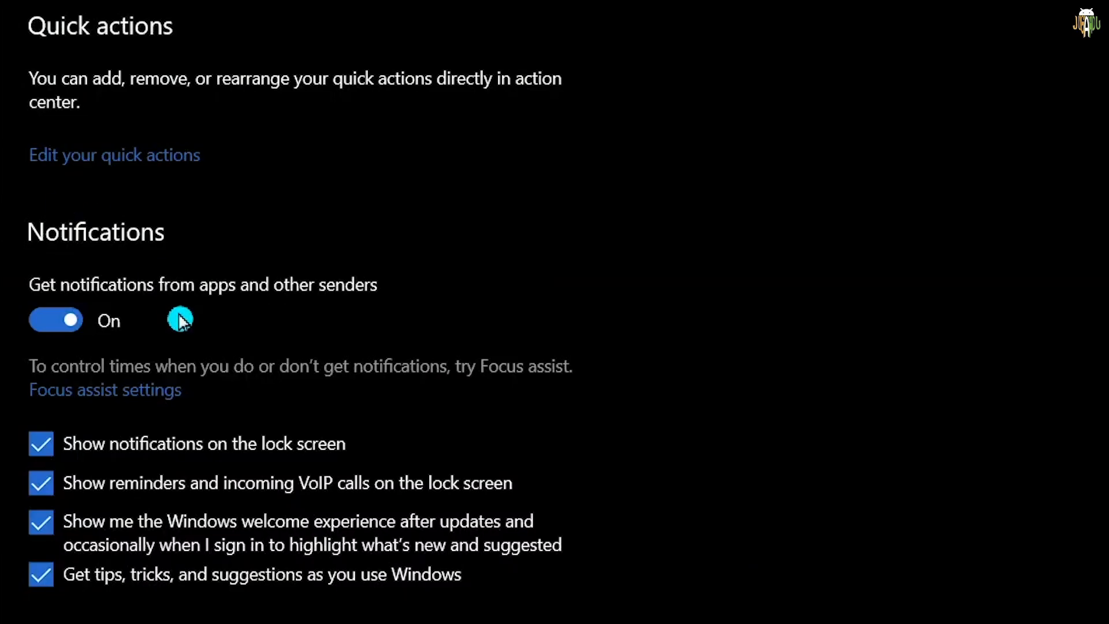
{"action": "left_click", "coordinate": [67, 320]}
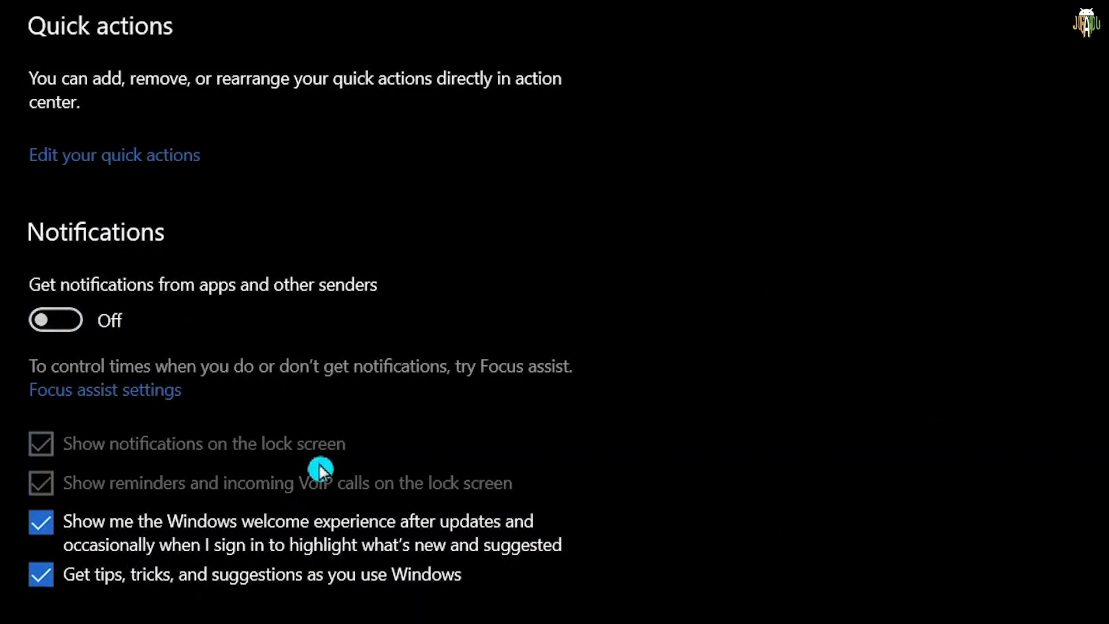
{"action": "left_click", "coordinate": [70, 319]}
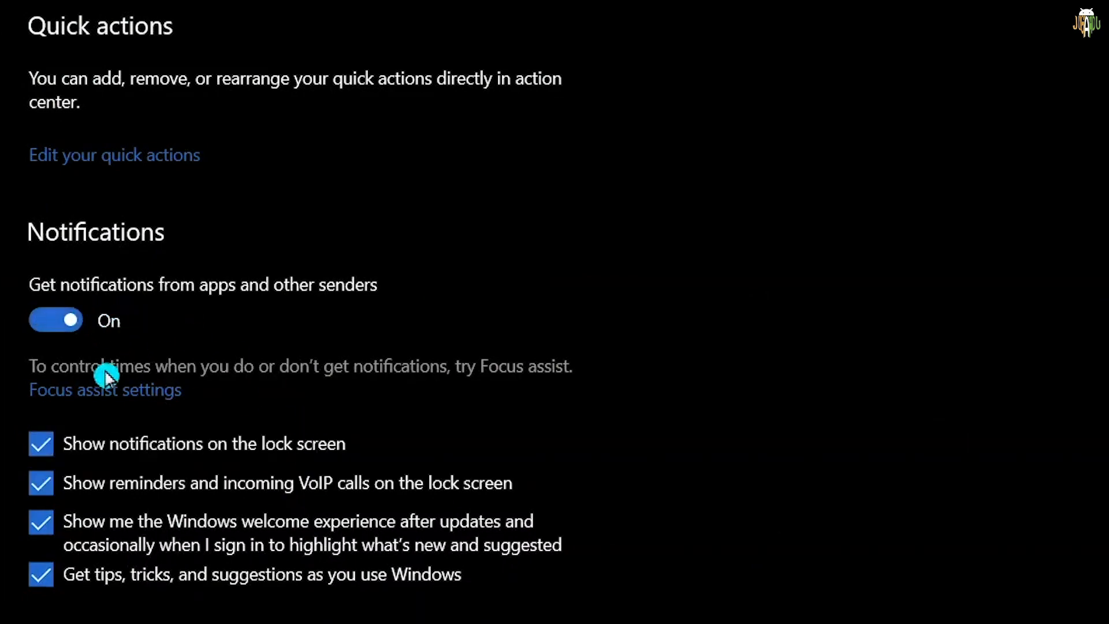
Set Focus assist to Priority only and turn off notifications from apps and other senders
{"action": "left_click", "coordinate": [147, 393]}
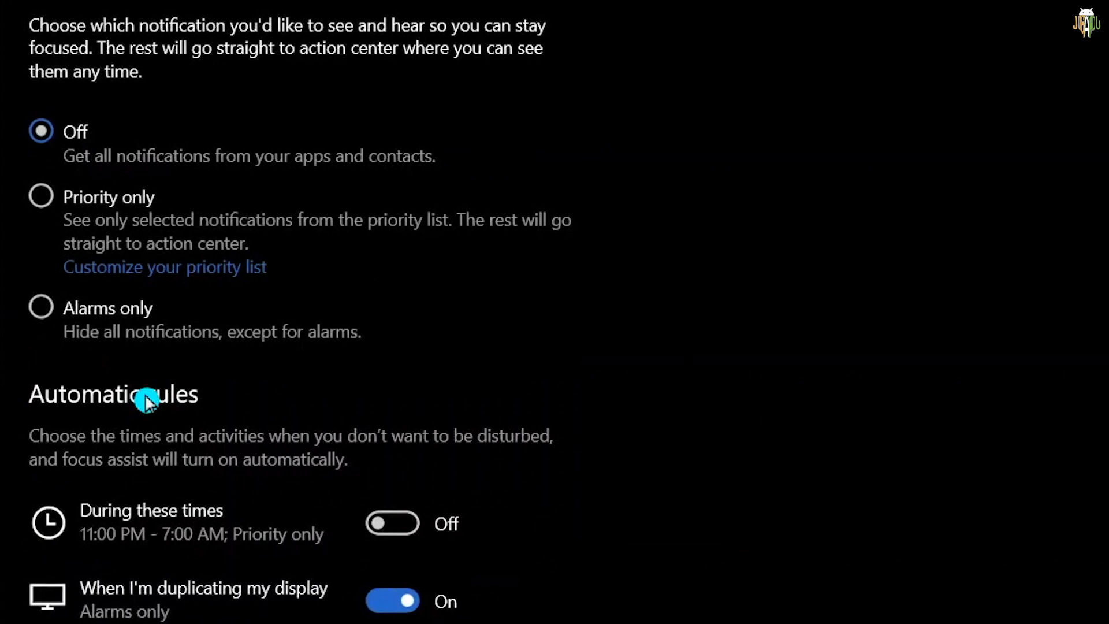
{"action": "left_click", "coordinate": [145, 197]}
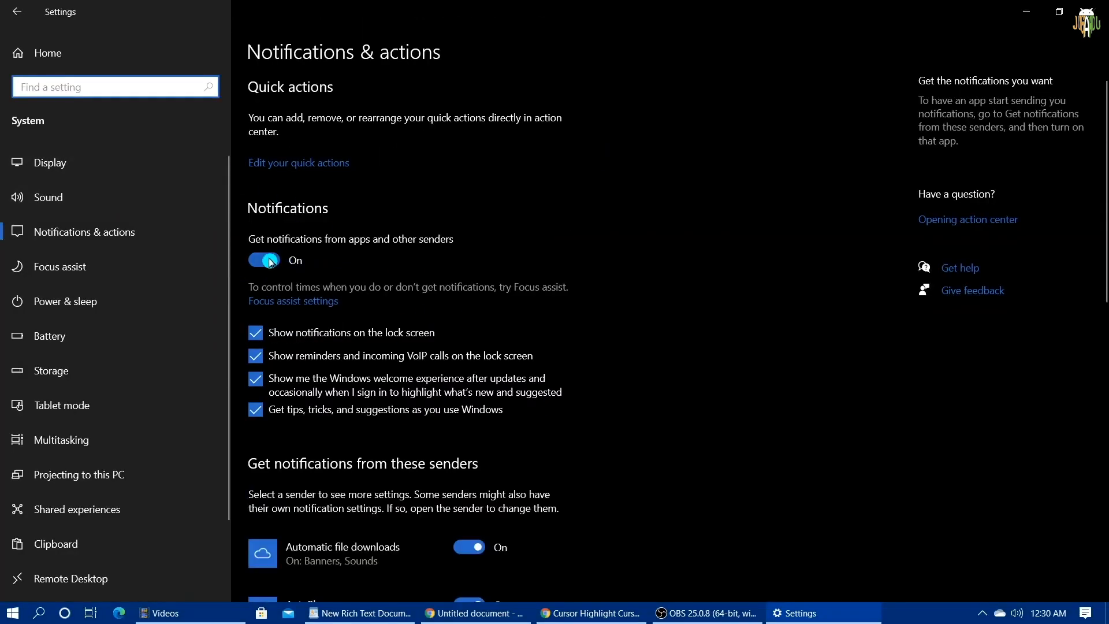
{"action": "left_click", "coordinate": [264, 260]}
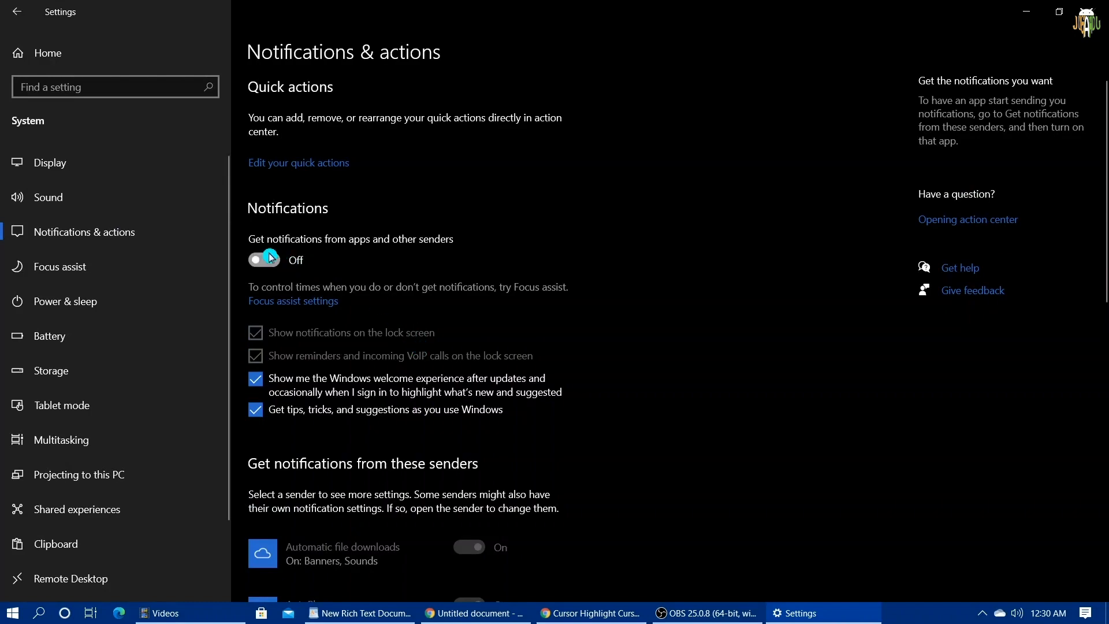
Turn notifications from apps and other senders back on, and reopen that setting under Notifications & actions in the System settings
{"action": "left_click", "coordinate": [269, 260]}
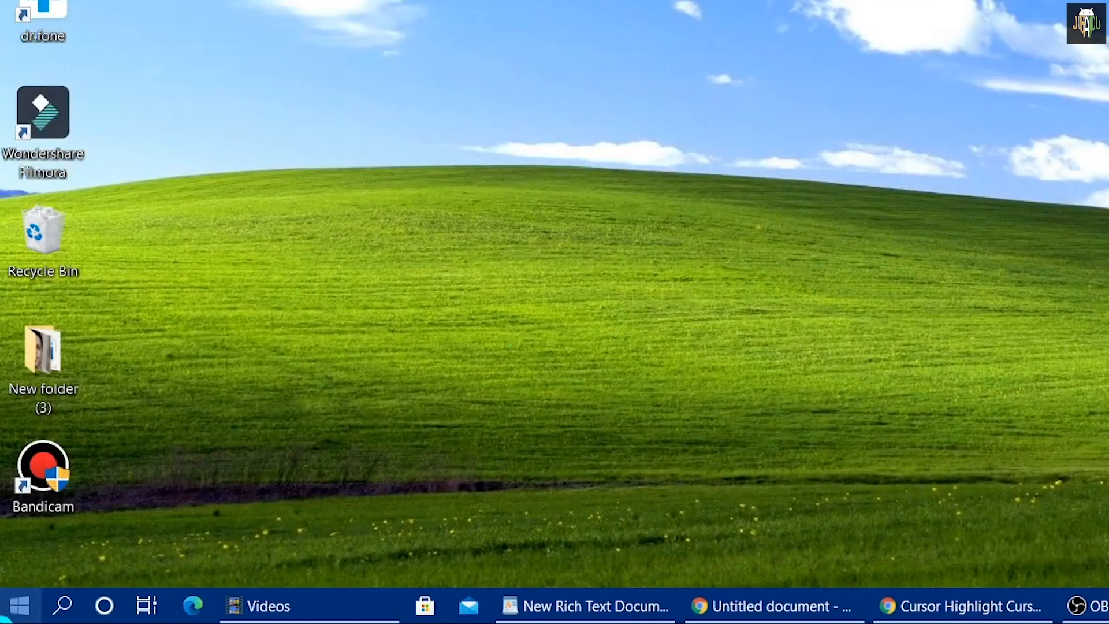
{"action": "left_click", "coordinate": [12, 613]}
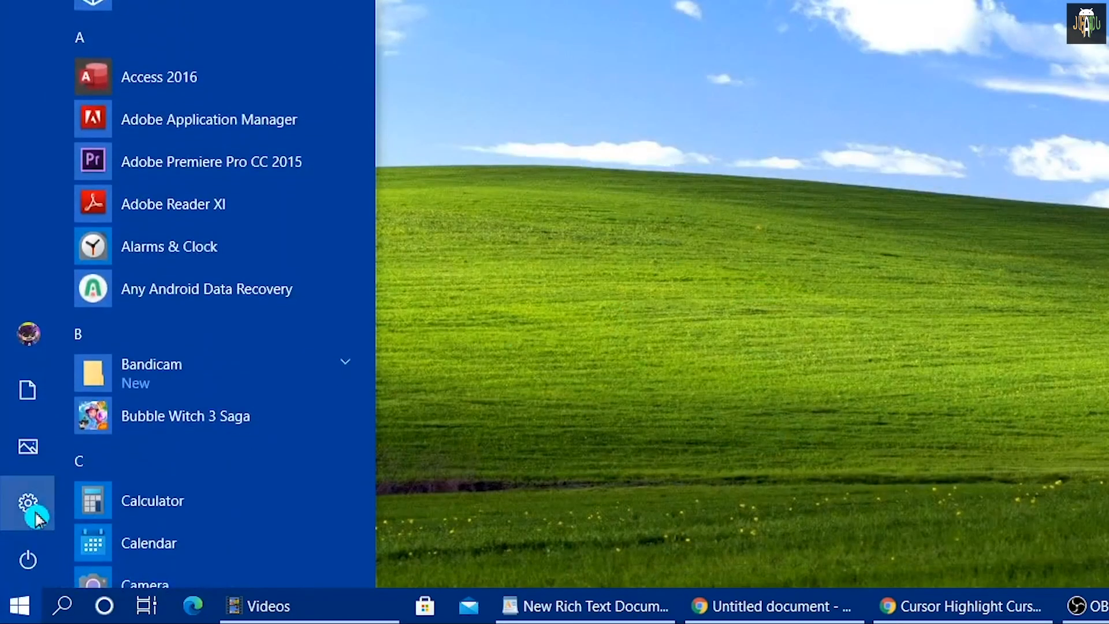
{"action": "left_click", "coordinate": [28, 507]}
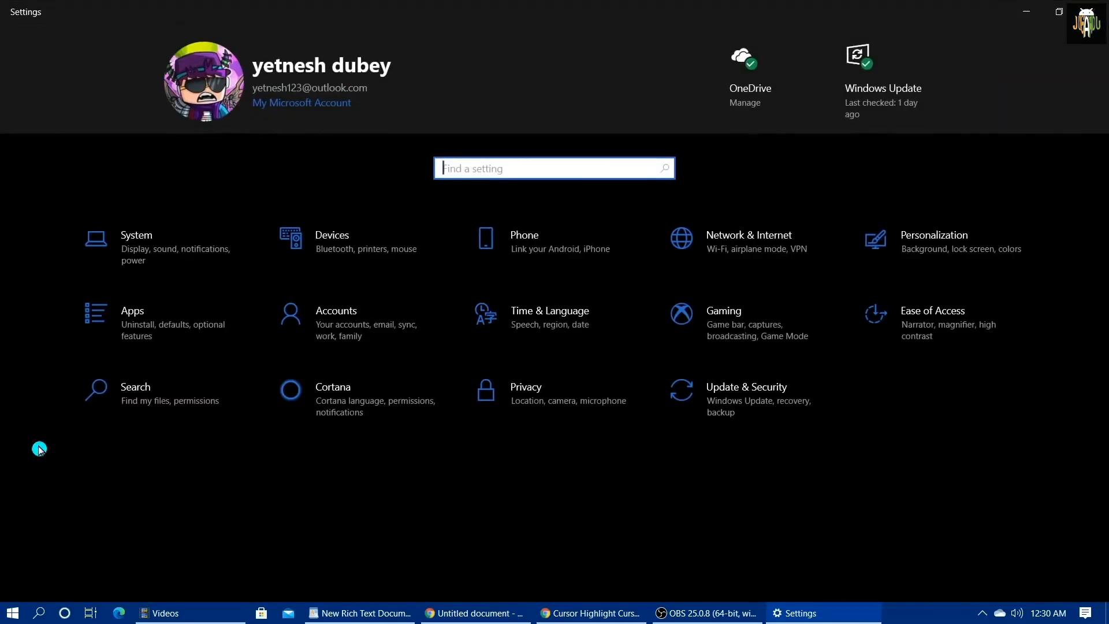
{"action": "left_click", "coordinate": [166, 242]}
{"action": "left_click", "coordinate": [166, 241]}
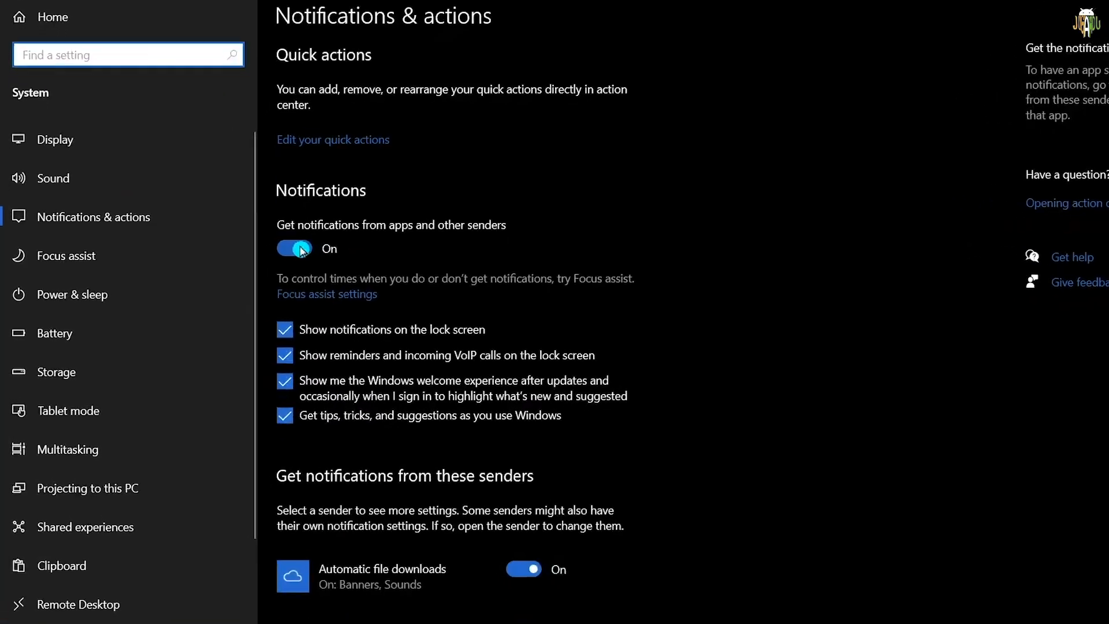
{"action": "left_click", "coordinate": [316, 260]}
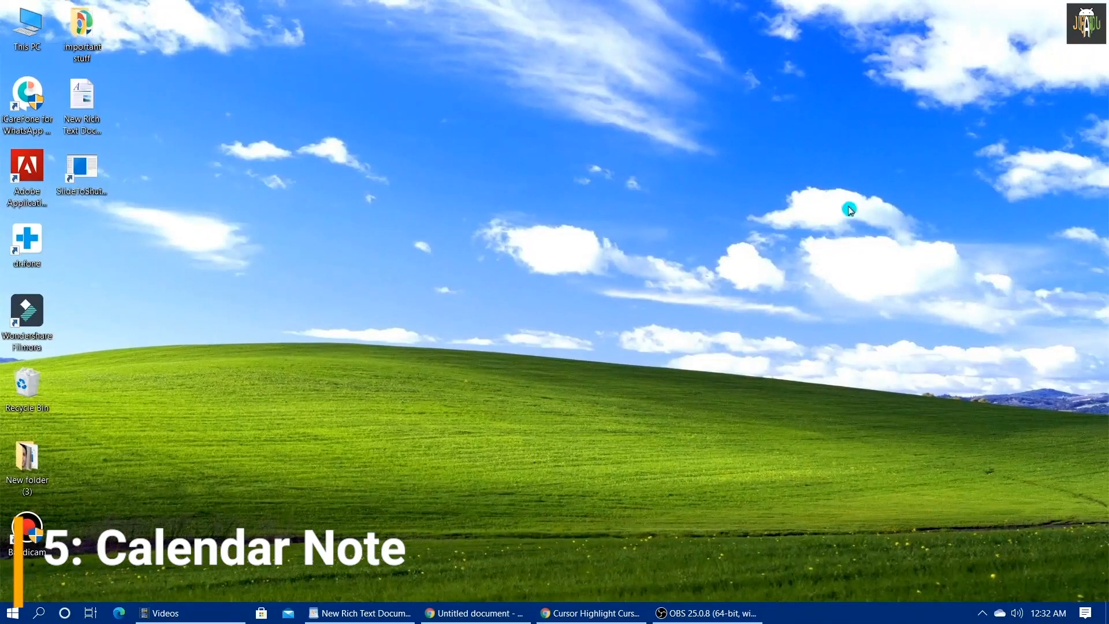
Create and save a "video submission" calendar event for September 16, 2020, and view that day's agenda
{"action": "left_click", "coordinate": [1048, 613]}
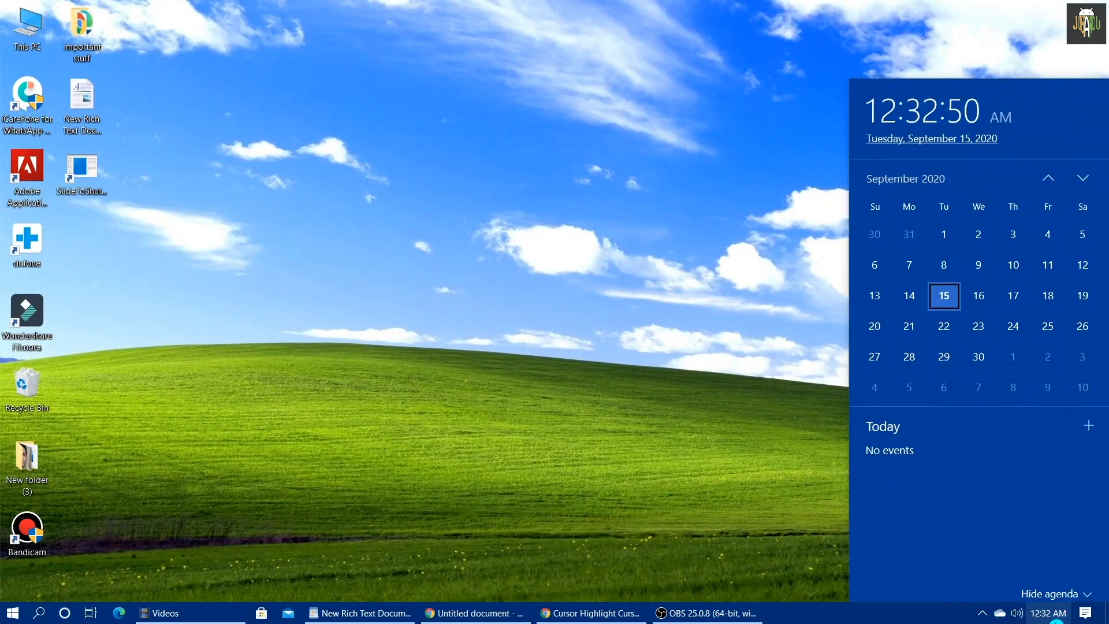
{"action": "left_click", "coordinate": [983, 292]}
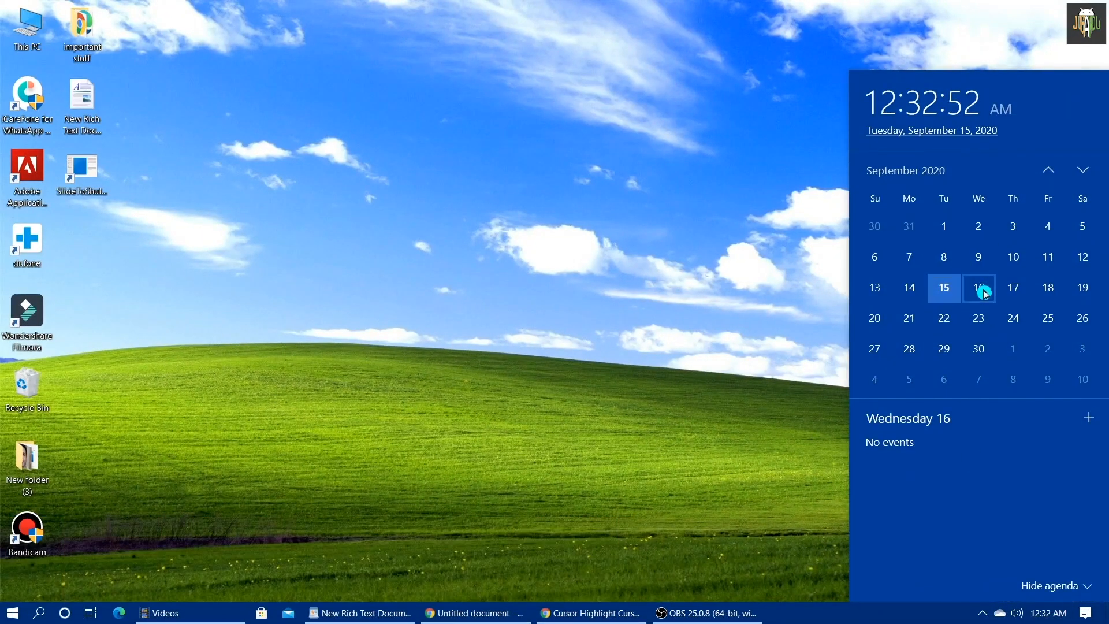
{"action": "left_click", "coordinate": [1089, 420]}
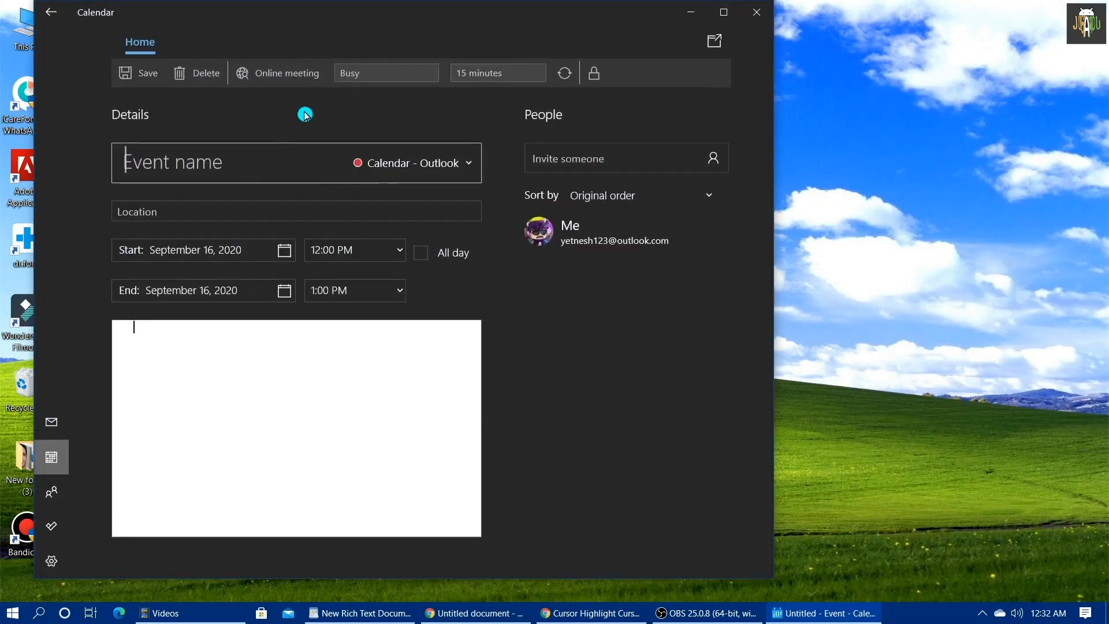
{"action": "type", "text": "Vi"}
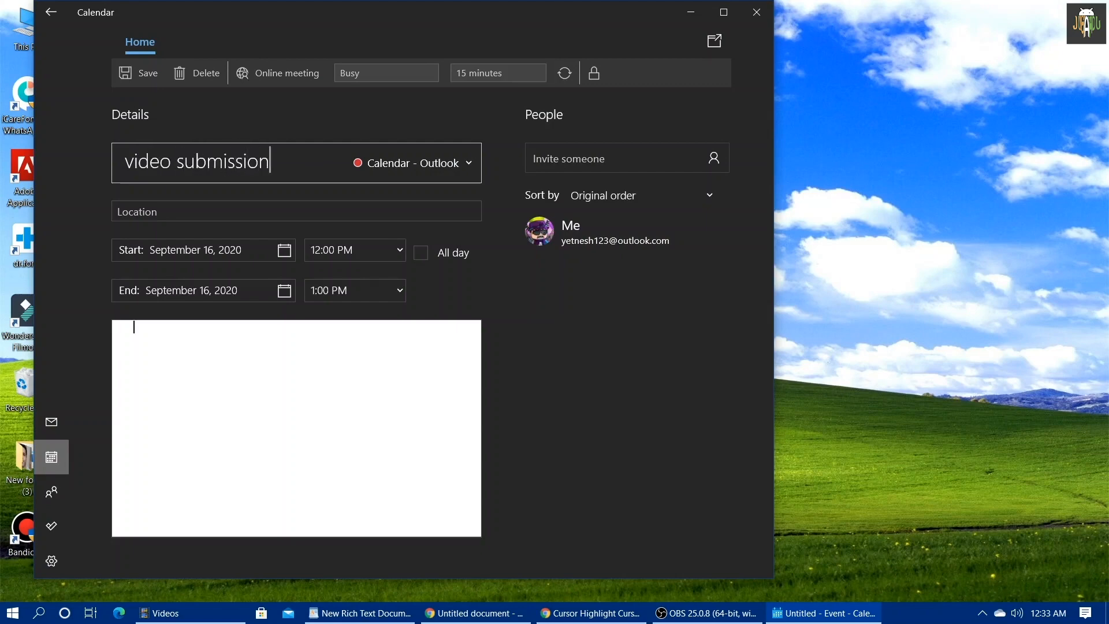
{"action": "left_click", "coordinate": [140, 74]}
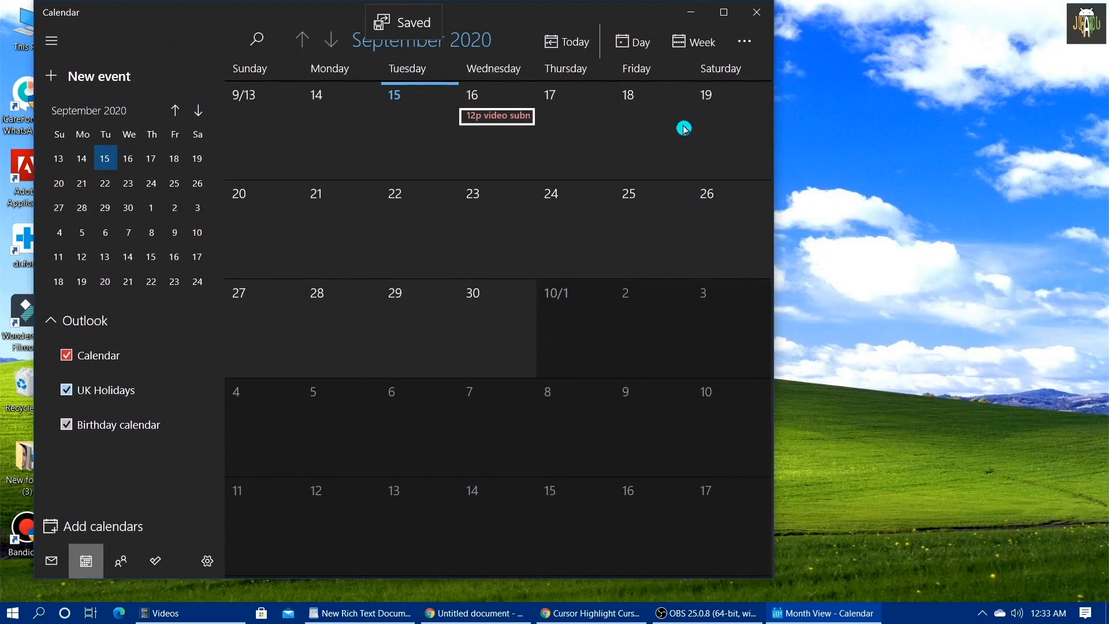
{"action": "left_click", "coordinate": [759, 16]}
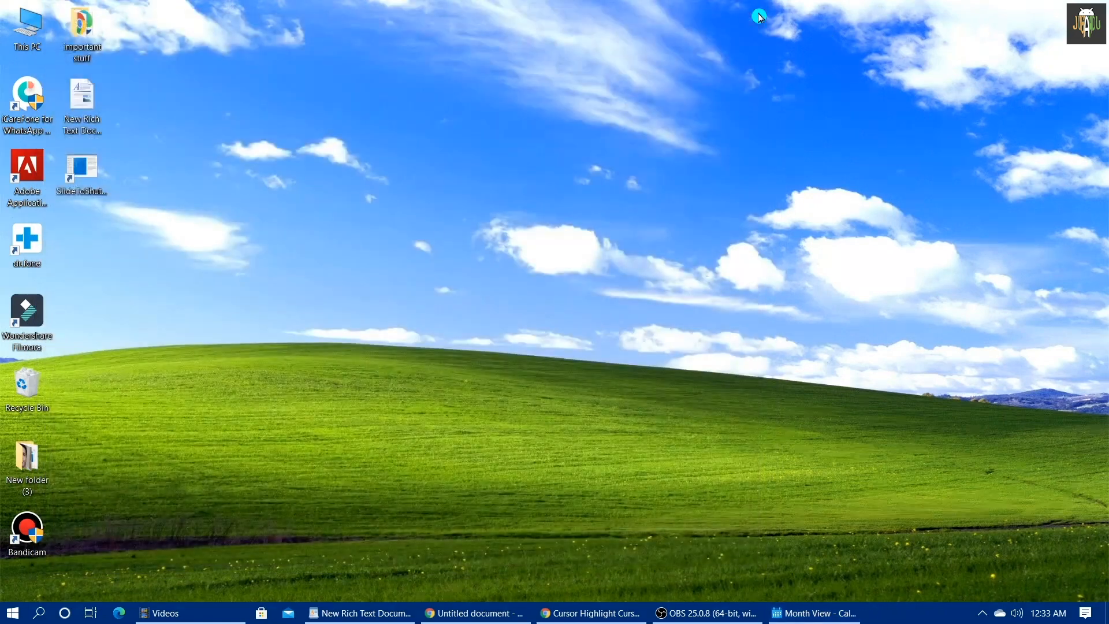
{"action": "left_click", "coordinate": [1060, 618]}
{"action": "left_click", "coordinate": [982, 290]}
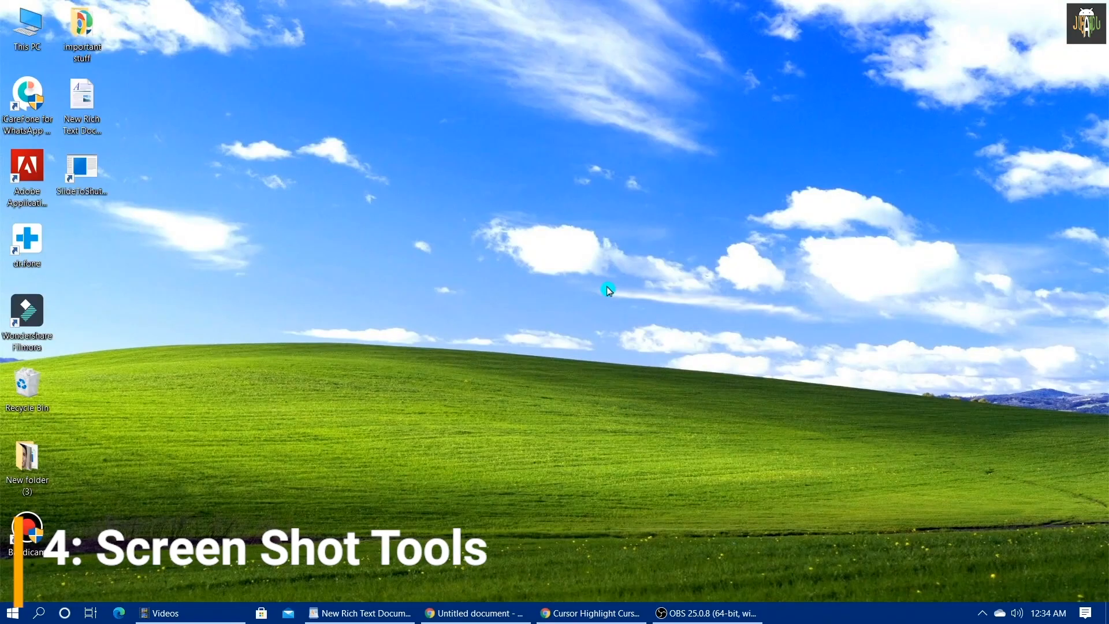
Take a rectangular snip and a freeform snip of the desktop icons, view both in Snip & Sketch, and close the freeform one
{"action": "key", "text": "super+shift+s"}
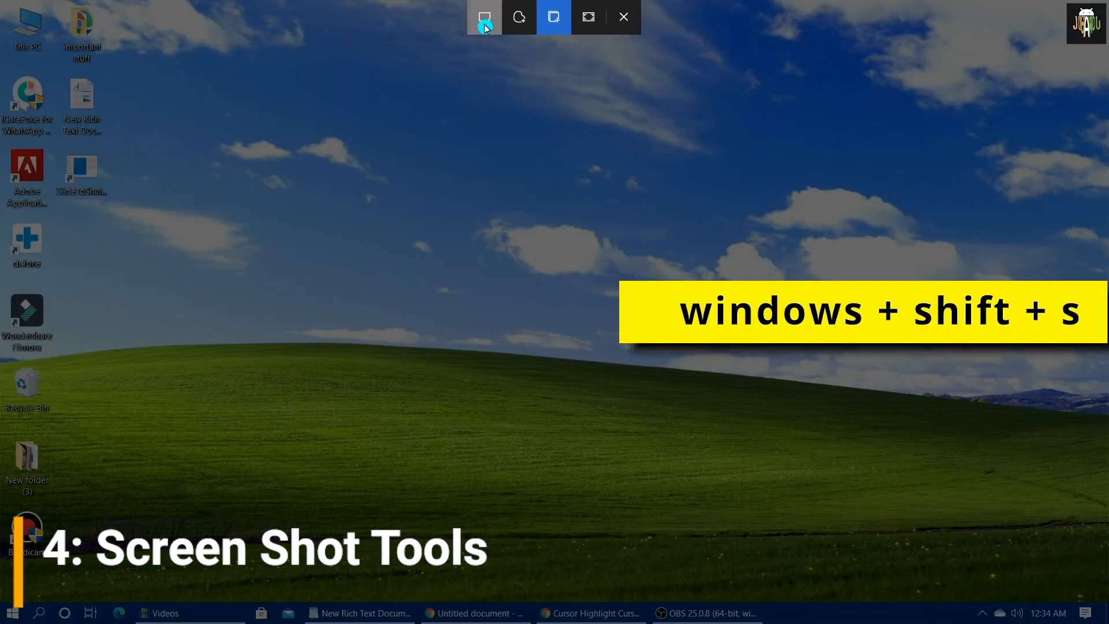
{"action": "left_click", "coordinate": [484, 23]}
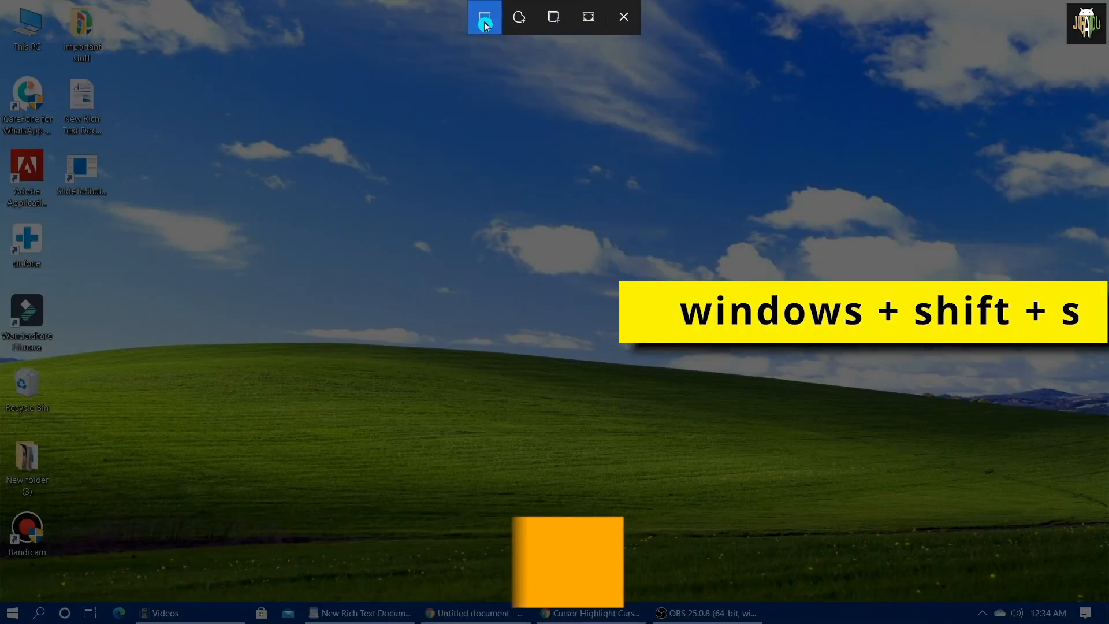
{"action": "mouse_move", "coordinate": [212, 224]}
{"action": "left_mouse_down"}
{"action": "mouse_move", "coordinate": [2, 128]}
{"action": "mouse_move", "coordinate": [1, 63]}
{"action": "left_mouse_up"}
{"action": "mouse_move", "coordinate": [224, 173]}
{"action": "left_mouse_down"}
{"action": "mouse_move", "coordinate": [112, 228]}
{"action": "mouse_move", "coordinate": [75, 193]}
{"action": "mouse_move", "coordinate": [64, 137]}
{"action": "mouse_move", "coordinate": [85, 92]}
{"action": "mouse_move", "coordinate": [193, 55]}
{"action": "mouse_move", "coordinate": [287, 253]}
{"action": "mouse_move", "coordinate": [99, 173]}
{"action": "mouse_move", "coordinate": [115, 135]}
{"action": "mouse_move", "coordinate": [121, 143]}
{"action": "left_mouse_up"}
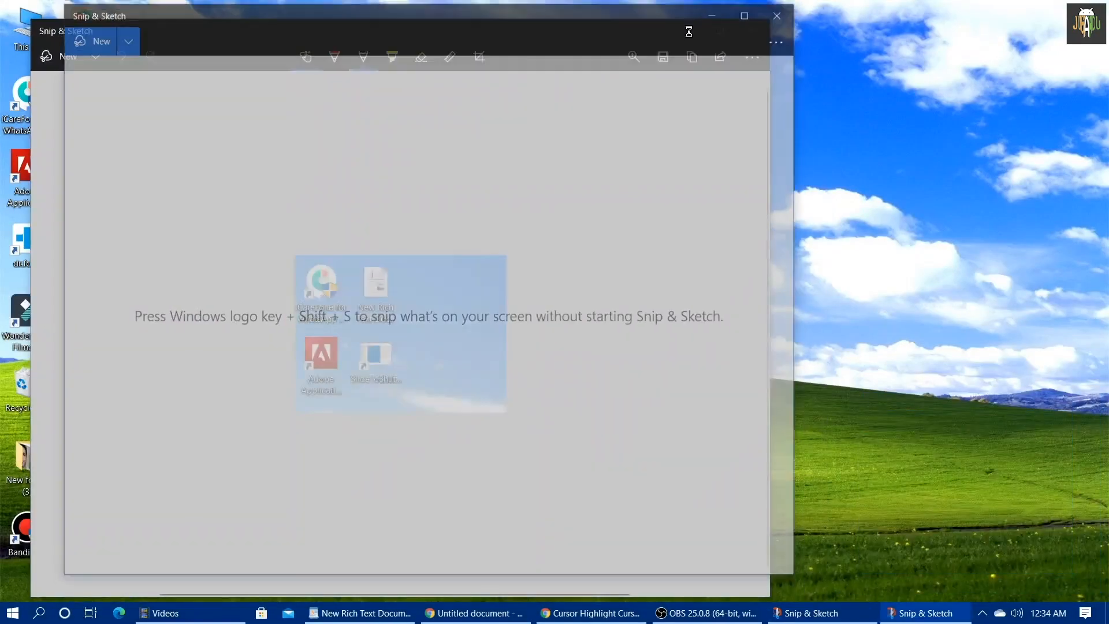
{"action": "key", "text": "ctrl+s"}
{"action": "left_click", "coordinate": [502, 321]}
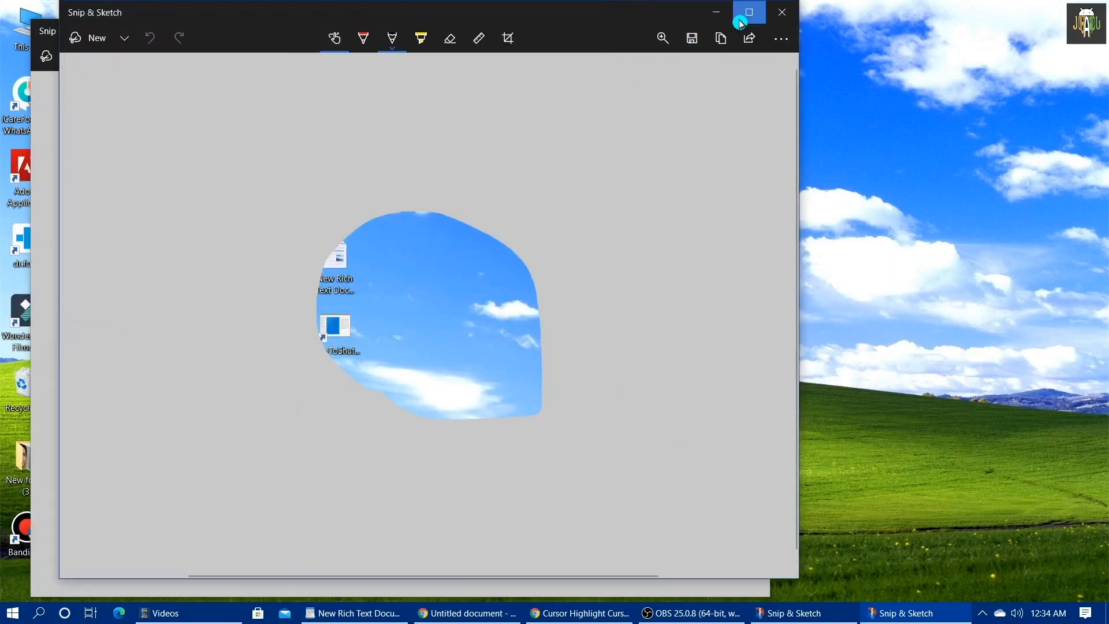
{"action": "left_click", "coordinate": [782, 11]}
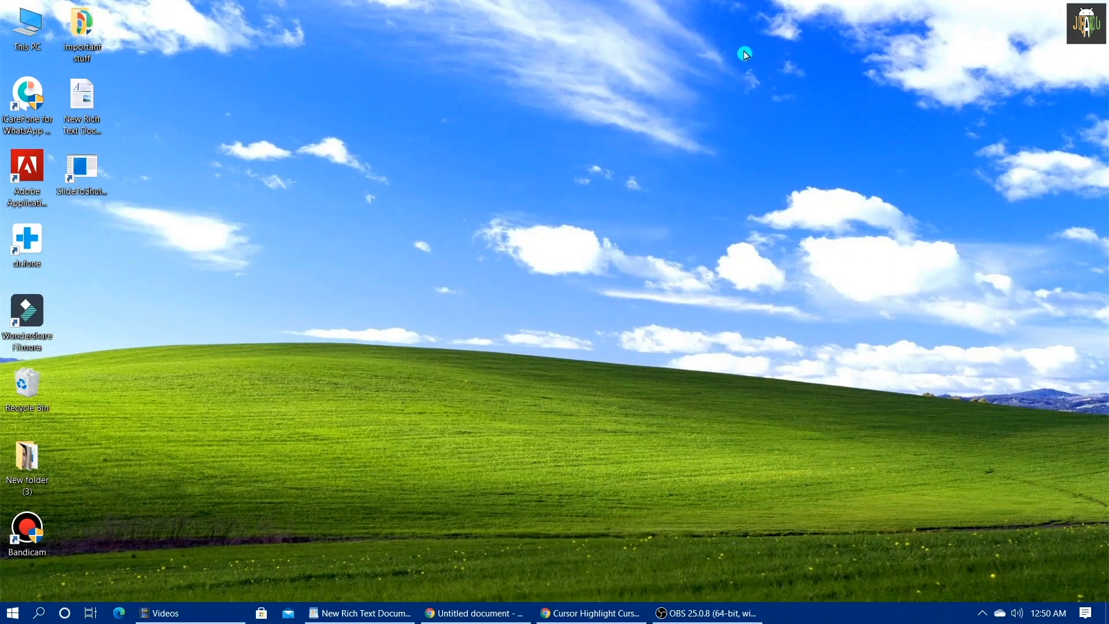
Open the Xbox Game Bar overlay on the desktop
{"action": "key", "text": "super+g"}
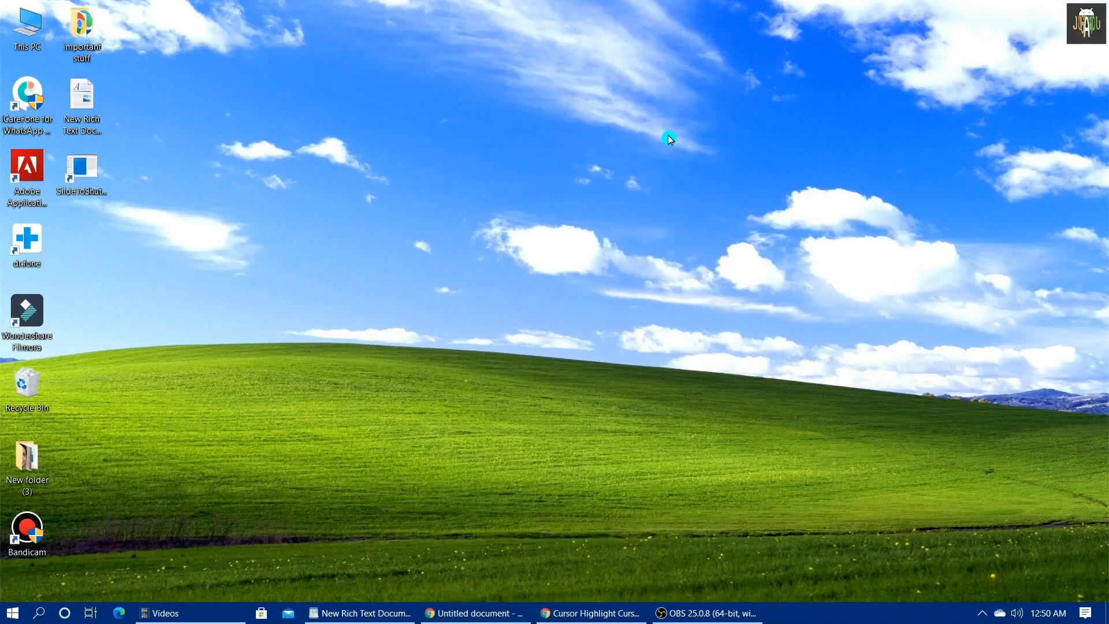
Browse past activities in the Task View timeline, reopen the "video list 2" document from it and look through its text
{"action": "key", "text": "super+Tab"}
{"action": "key", "text": "super+Tab"}
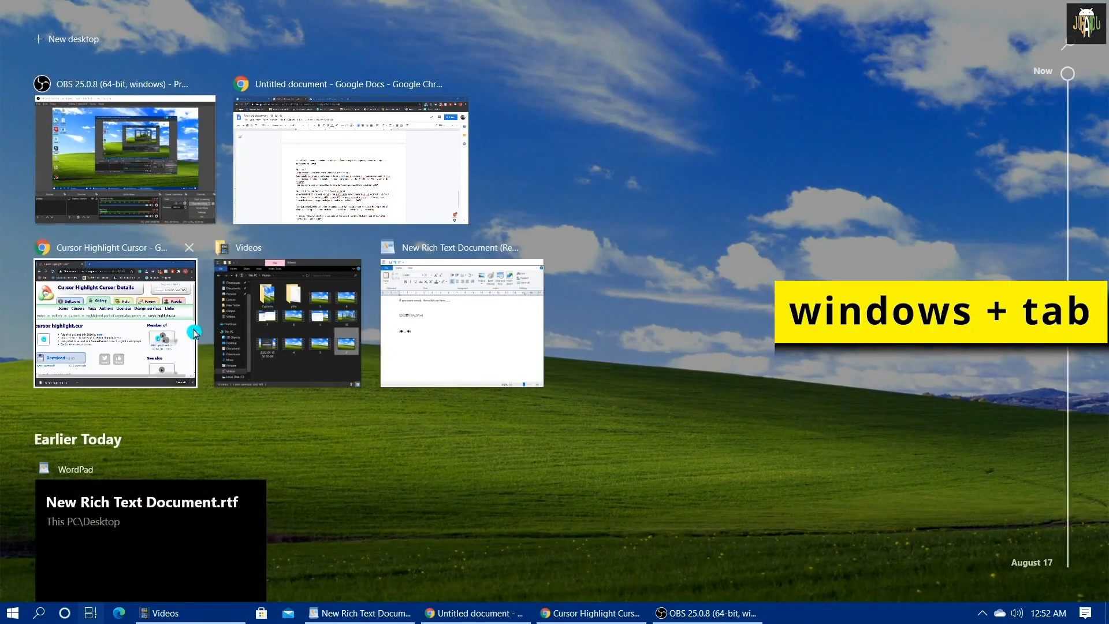
{"action": "scroll", "coordinate": [194, 333], "scroll_direction": "down", "scroll_amount": 15}
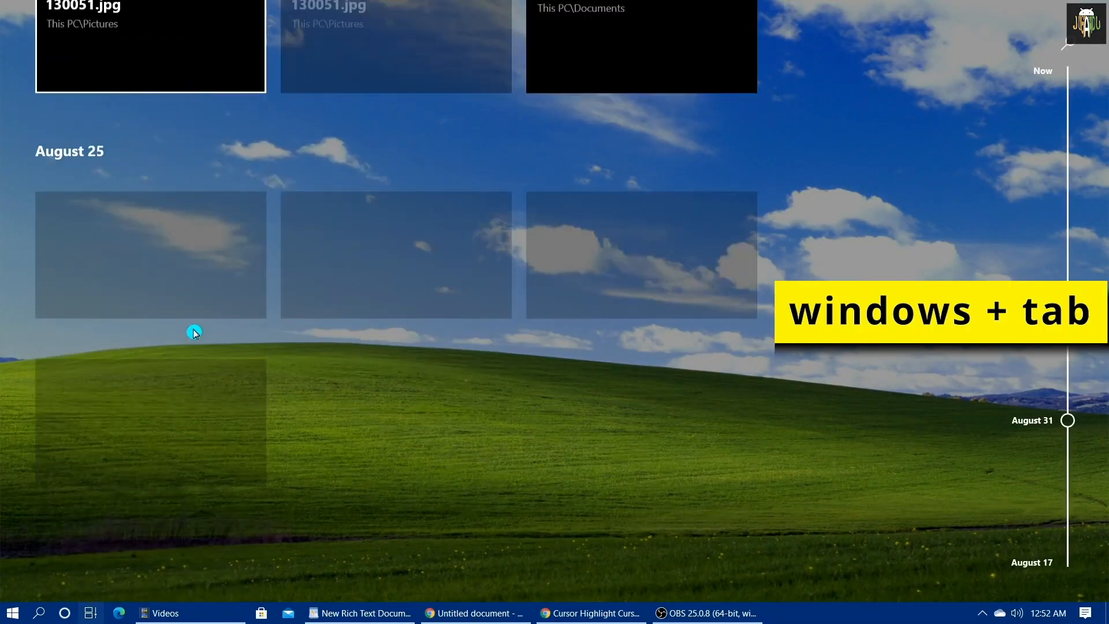
{"action": "scroll", "coordinate": [194, 332], "scroll_direction": "down", "scroll_amount": 5}
{"action": "scroll", "coordinate": [347, 331], "scroll_direction": "up", "scroll_amount": 3}
{"action": "scroll", "coordinate": [210, 425], "scroll_direction": "down", "scroll_amount": 1}
{"action": "left_click", "coordinate": [209, 425]}
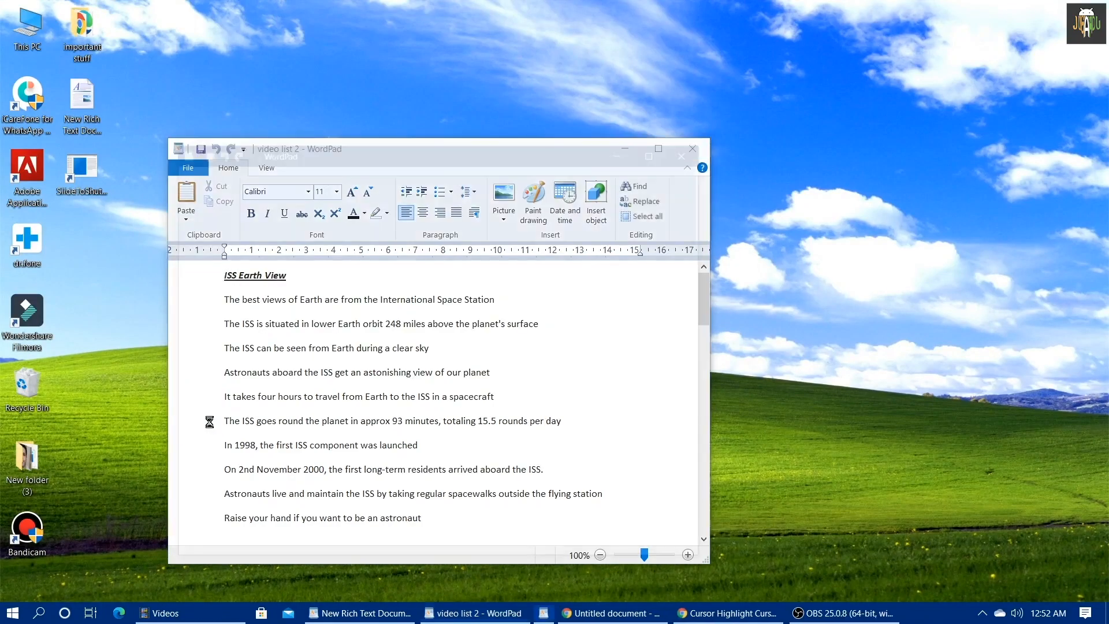
{"action": "scroll", "coordinate": [433, 405], "scroll_direction": "down", "scroll_amount": 15}
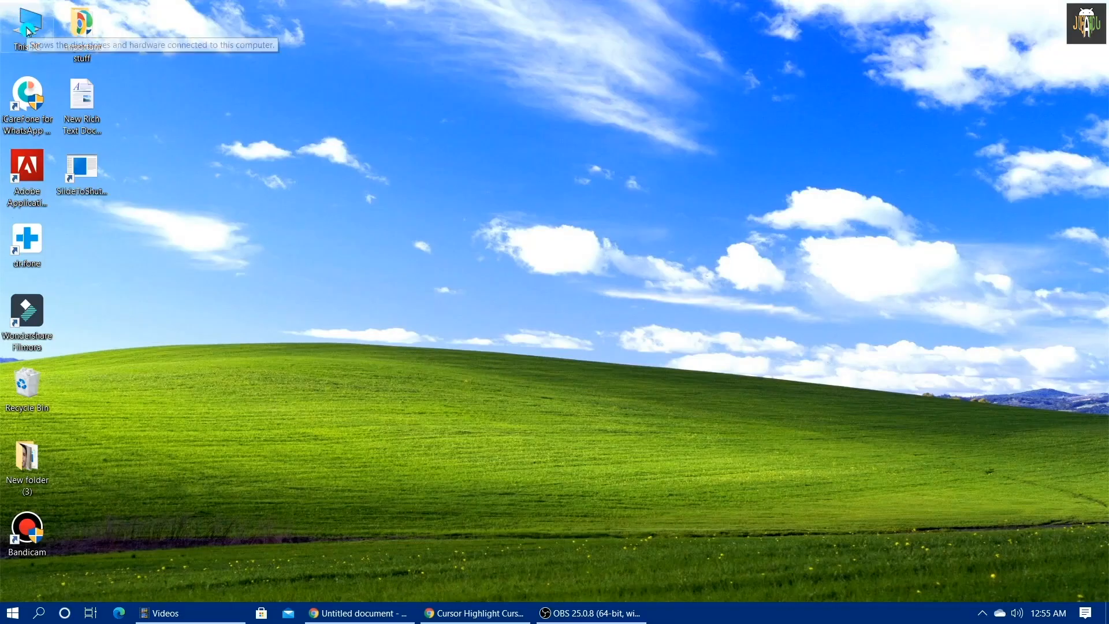
Open the system properties of This PC and launch Device Manager from there
{"action": "right_click", "coordinate": [27, 29]}
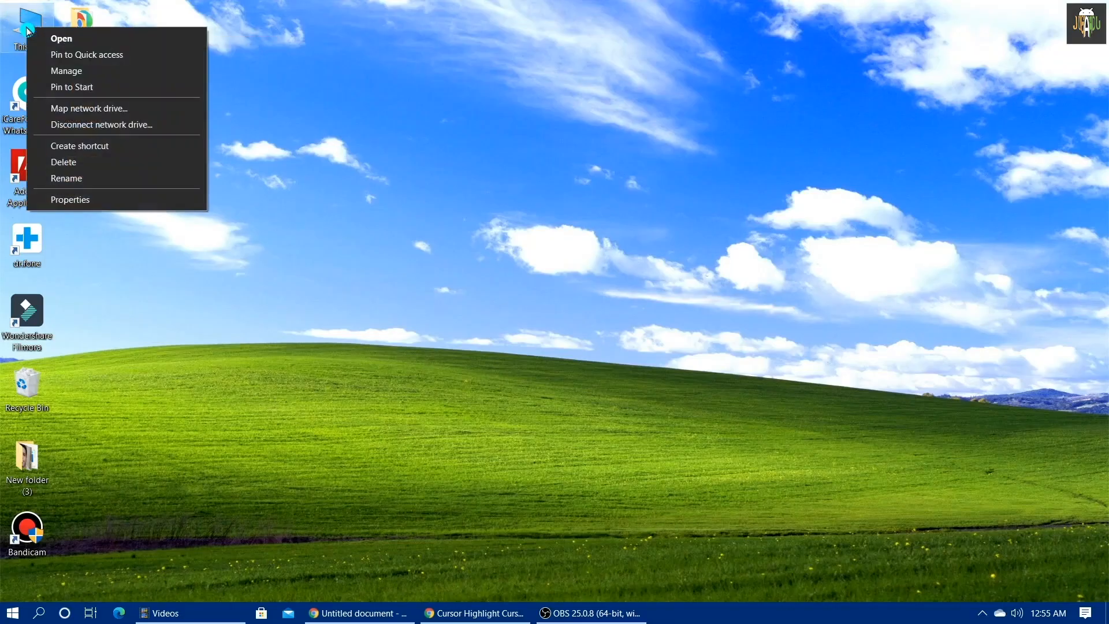
{"action": "left_click", "coordinate": [106, 200]}
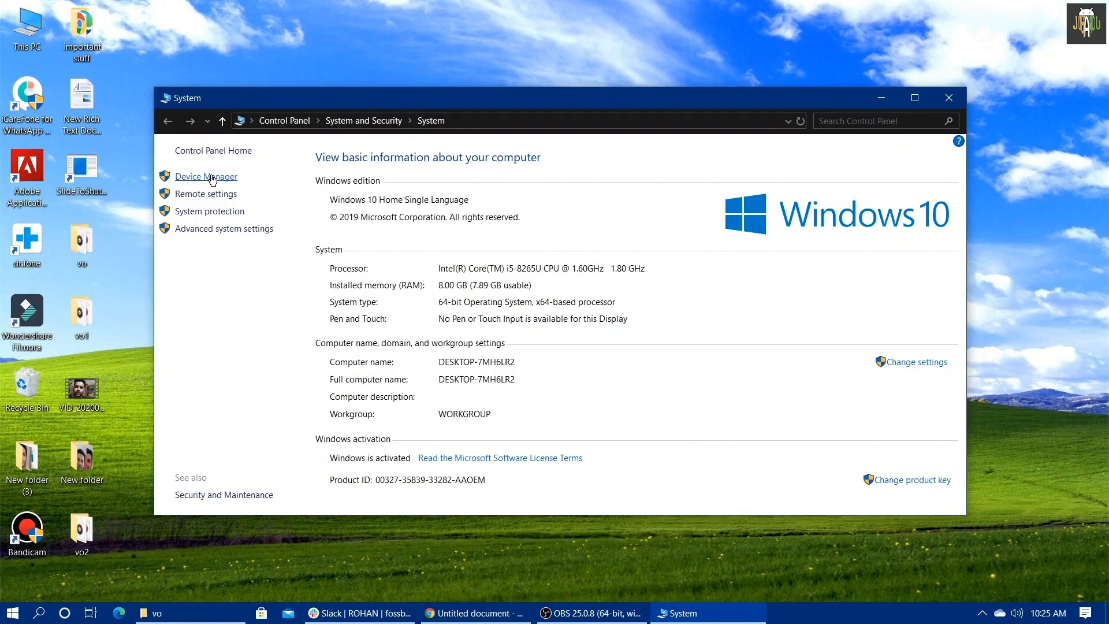
{"action": "left_click", "coordinate": [213, 180]}
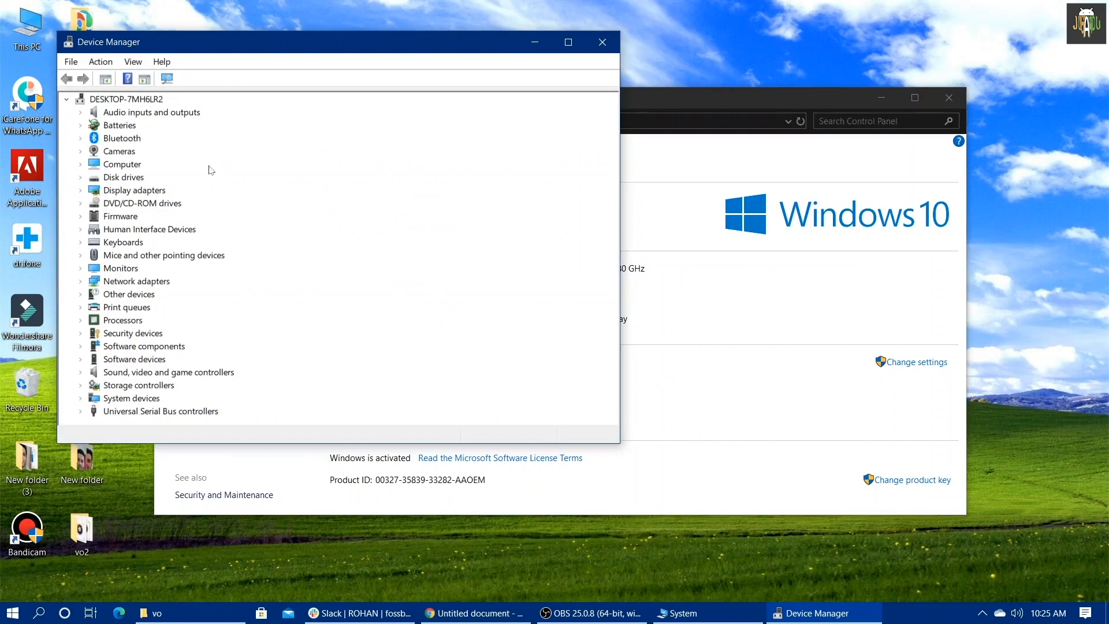
{"action": "left_click", "coordinate": [82, 268]}
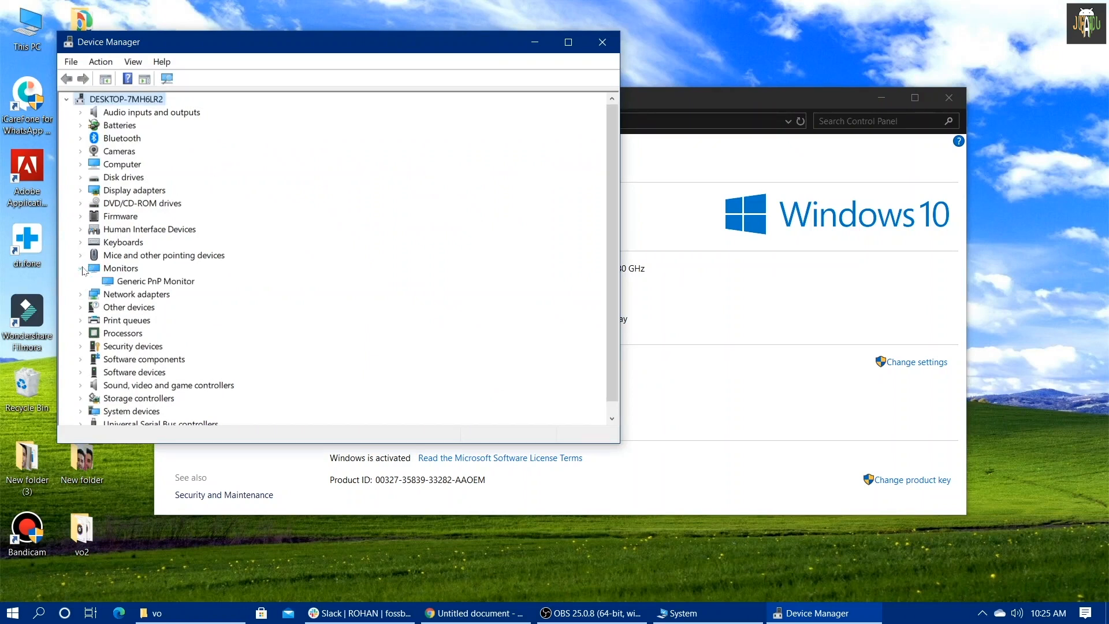
{"action": "left_click", "coordinate": [136, 283]}
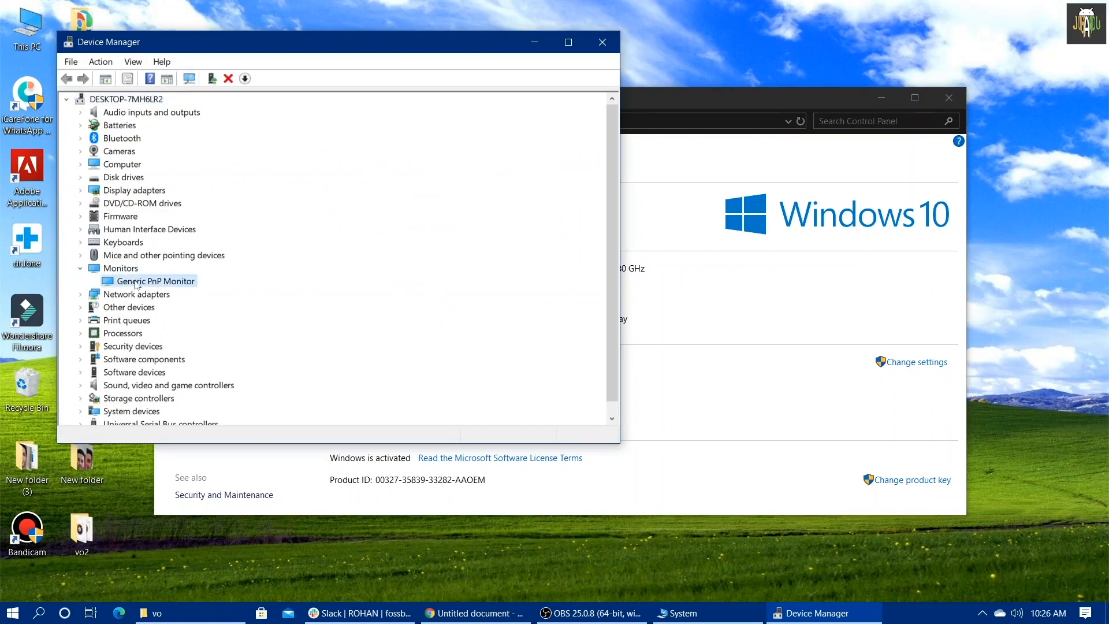
{"action": "left_click", "coordinate": [82, 270]}
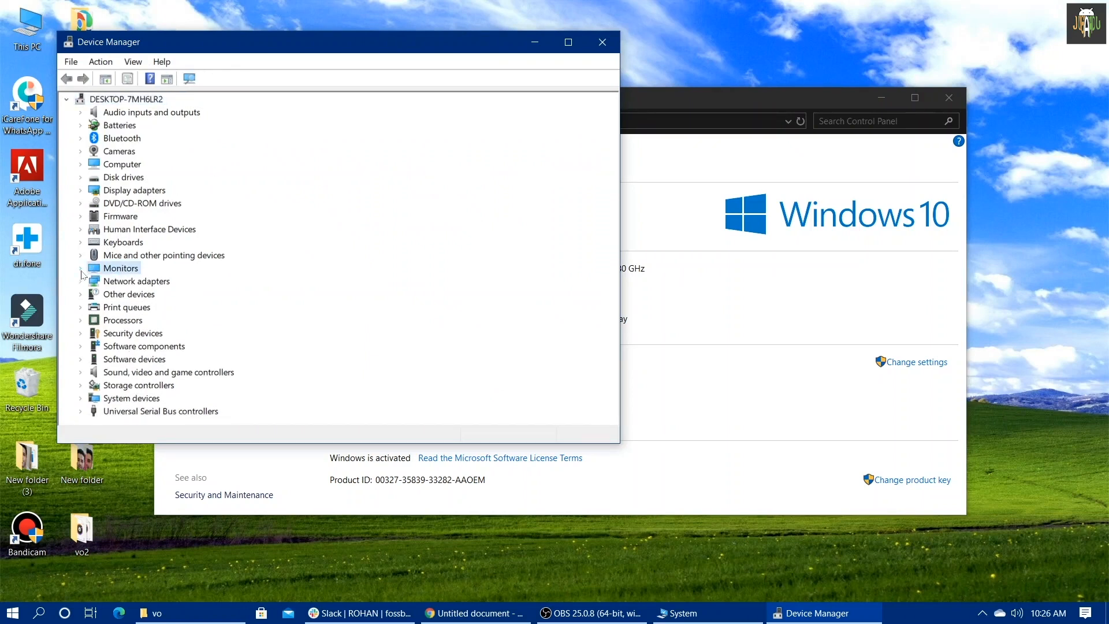
Expand Display adapters in Device Manager and bring up the available actions for the adapter listed there
{"action": "left_click", "coordinate": [80, 190]}
{"action": "left_click", "coordinate": [129, 203]}
{"action": "right_click", "coordinate": [128, 204]}
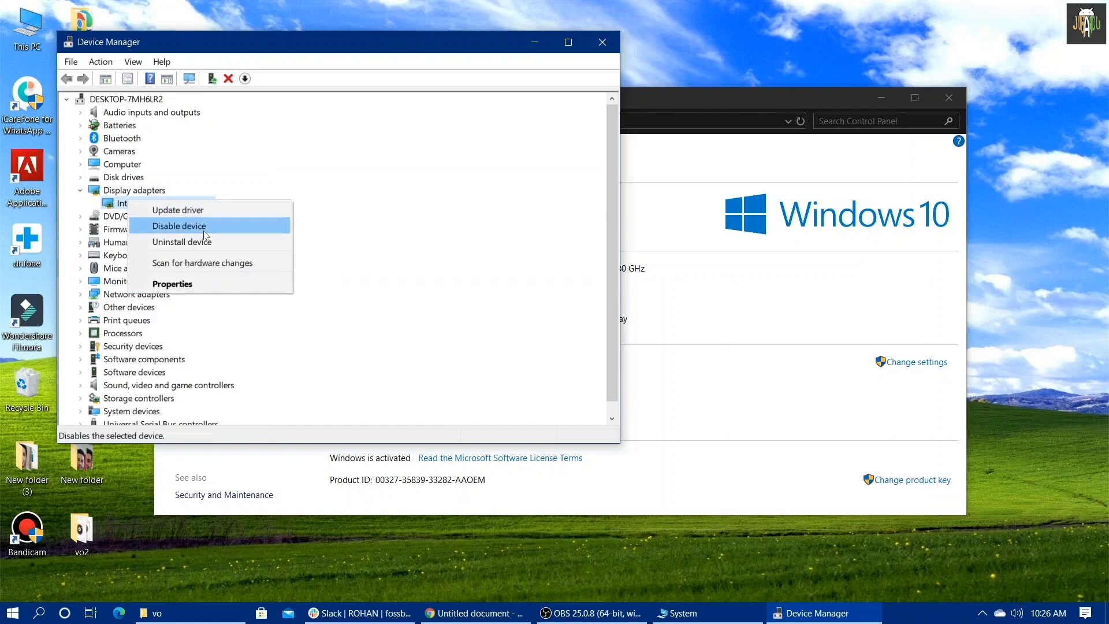